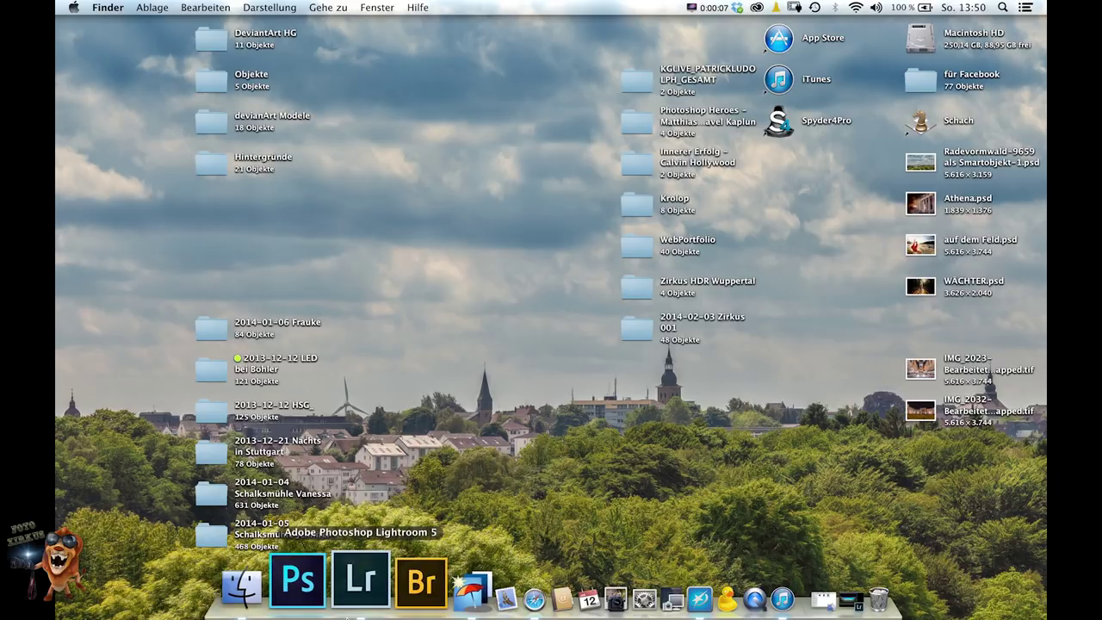
Step: Bring Lightroom back to the front from the Dock, showing the tone-mapped HDR in Develop
{"action": "left_click", "coordinate": [347, 582]}
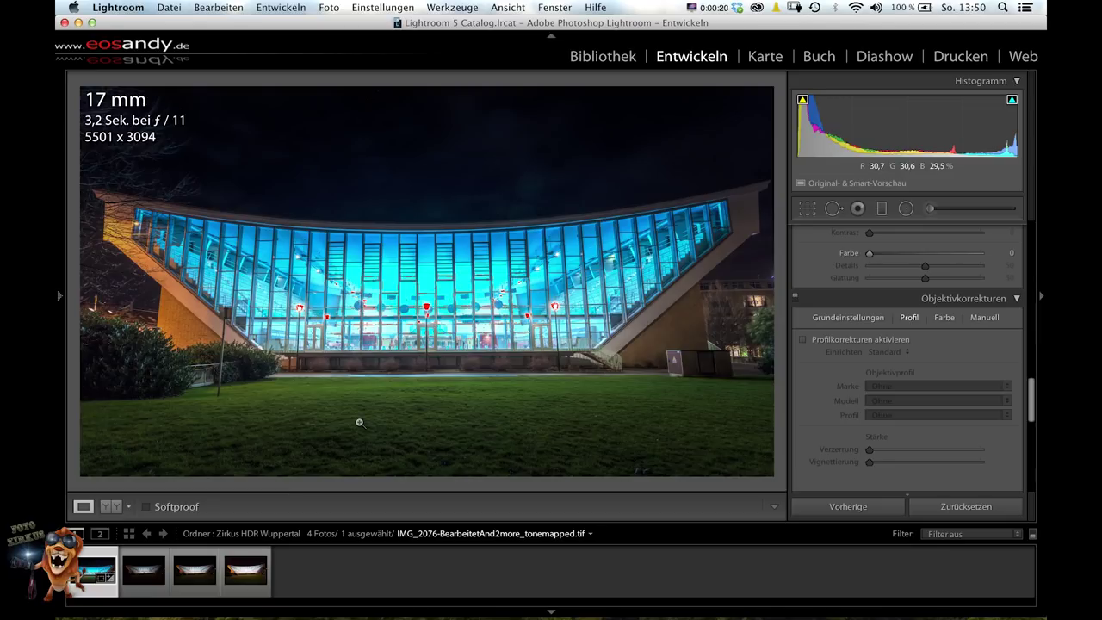
Step: Compare the 1,3 s and 8 s bracketed exposures and settle on the dark 1,3 s frame
{"action": "left_click", "coordinate": [186, 584]}
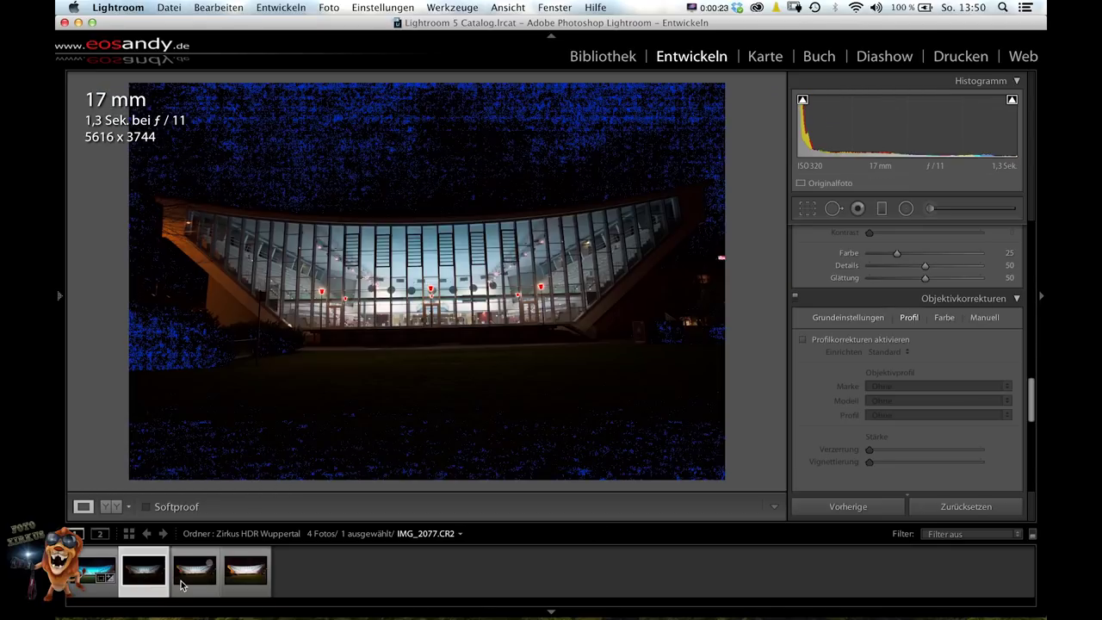
{"action": "left_click", "coordinate": [244, 589]}
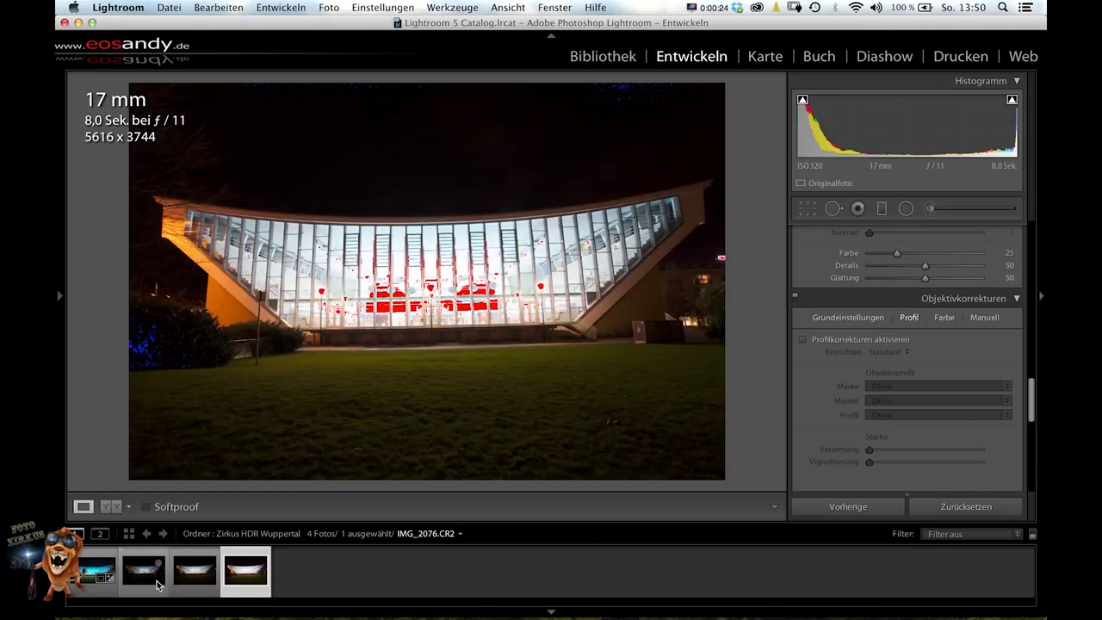
{"action": "left_click", "coordinate": [145, 587]}
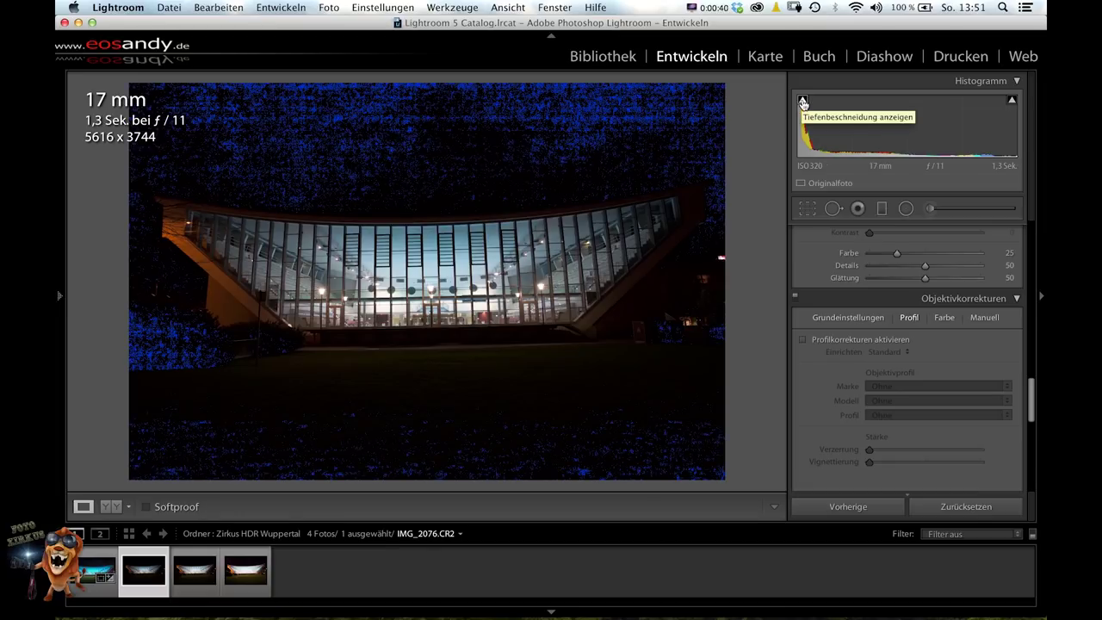
Step: Turn on the shadow clipping warning, lower the highlights and raise the shadows to +34
{"action": "left_click", "coordinate": [803, 101]}
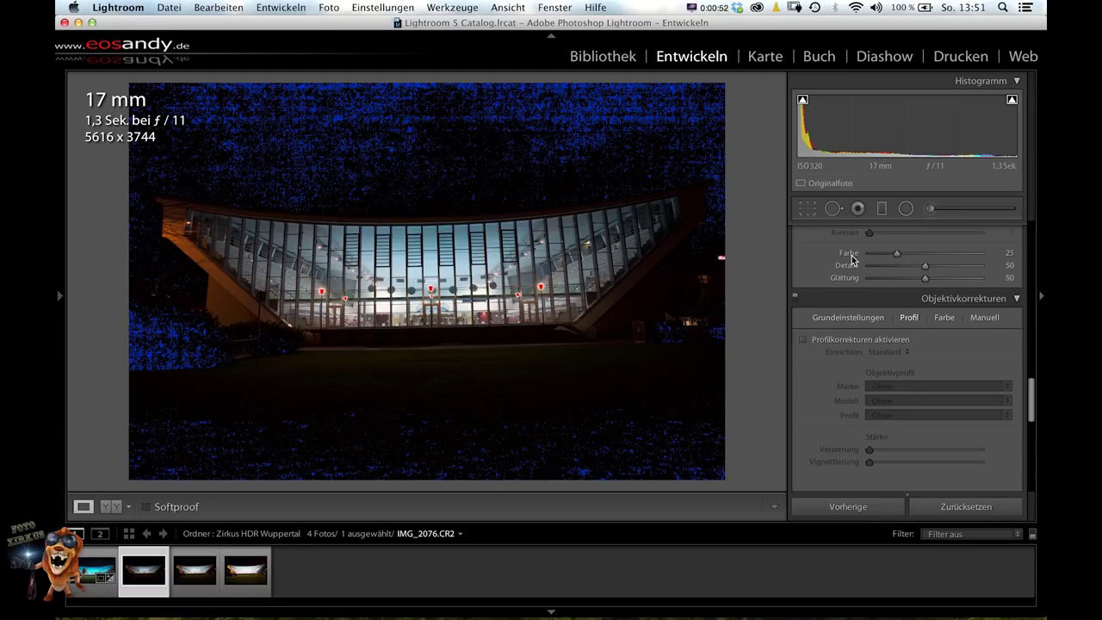
{"action": "scroll", "coordinate": [852, 255], "scroll_direction": "up", "scroll_amount": 5}
{"action": "scroll", "coordinate": [851, 255], "scroll_direction": "up", "scroll_amount": 5}
{"action": "scroll", "coordinate": [851, 256], "scroll_direction": "up", "scroll_amount": 5}
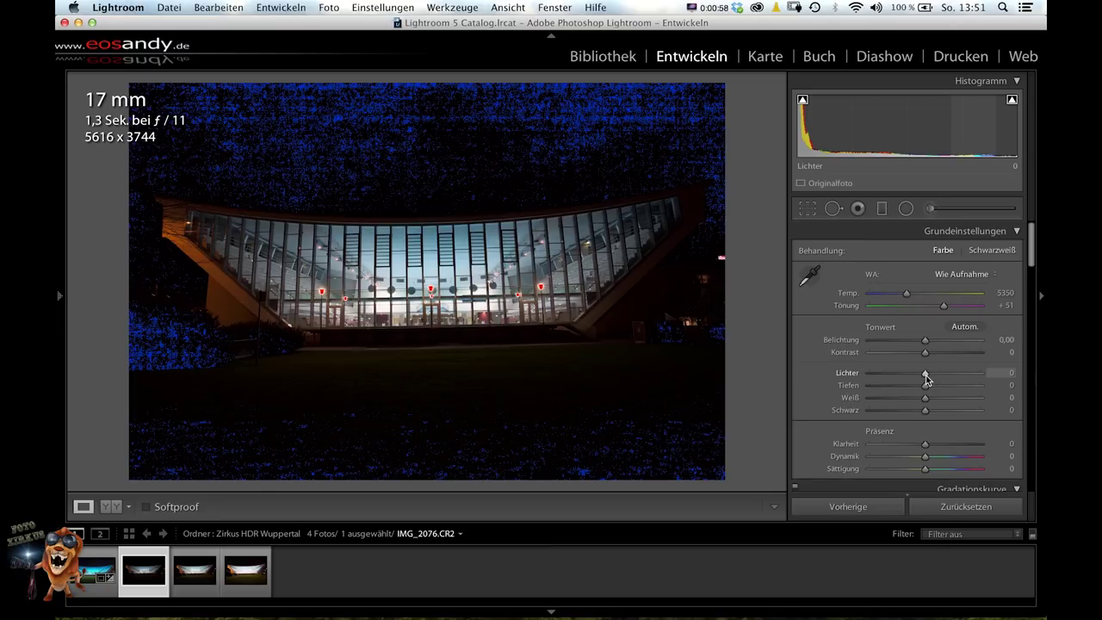
{"action": "left_click_drag", "start_coordinate": [920, 376], "coordinate": [915, 378]}
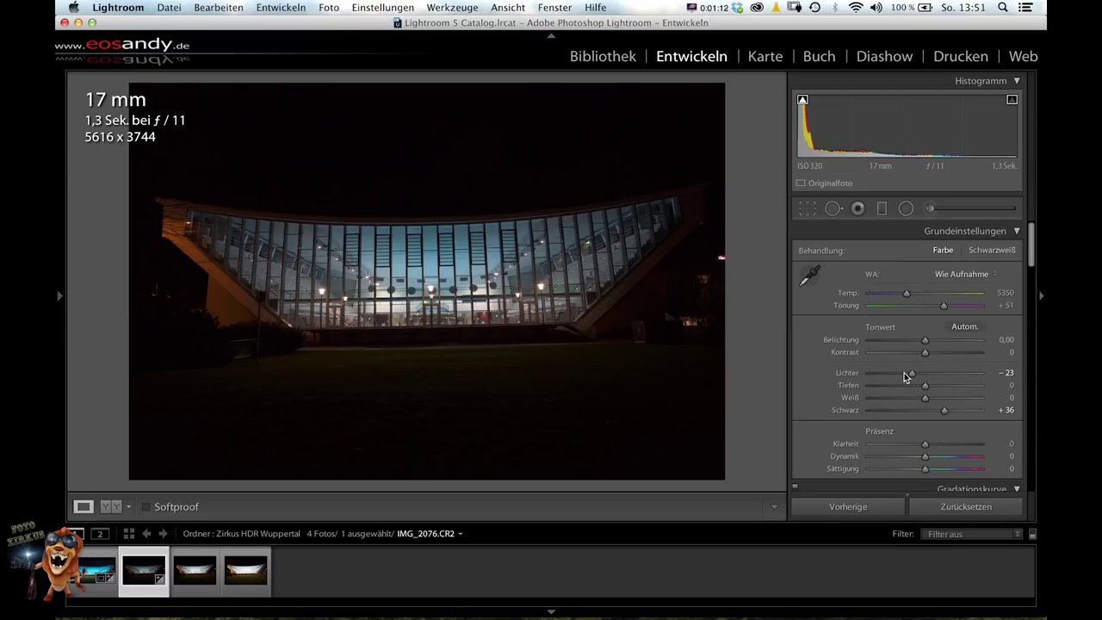
{"action": "left_click_drag", "start_coordinate": [930, 387], "coordinate": [941, 390]}
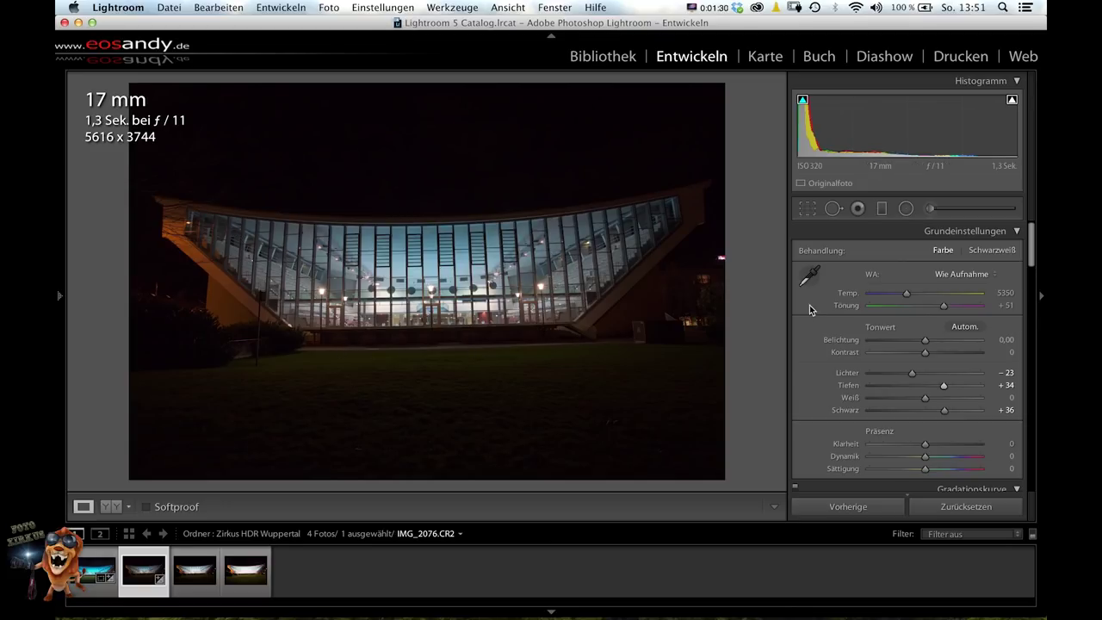
Step: Add clarity +23 and pull the highlights further down to -35
{"action": "scroll", "coordinate": [827, 372], "scroll_direction": "down", "scroll_amount": 3}
{"action": "scroll", "coordinate": [827, 372], "scroll_direction": "down", "scroll_amount": 1}
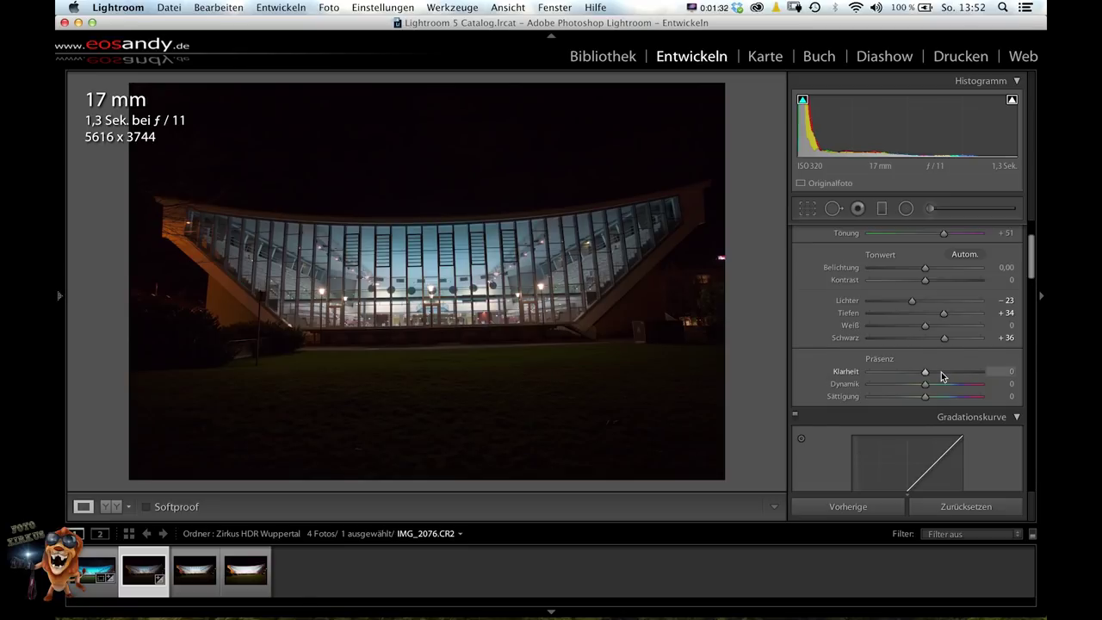
{"action": "left_click_drag", "start_coordinate": [926, 371], "coordinate": [937, 376]}
{"action": "left_click_drag", "start_coordinate": [915, 302], "coordinate": [906, 302]}
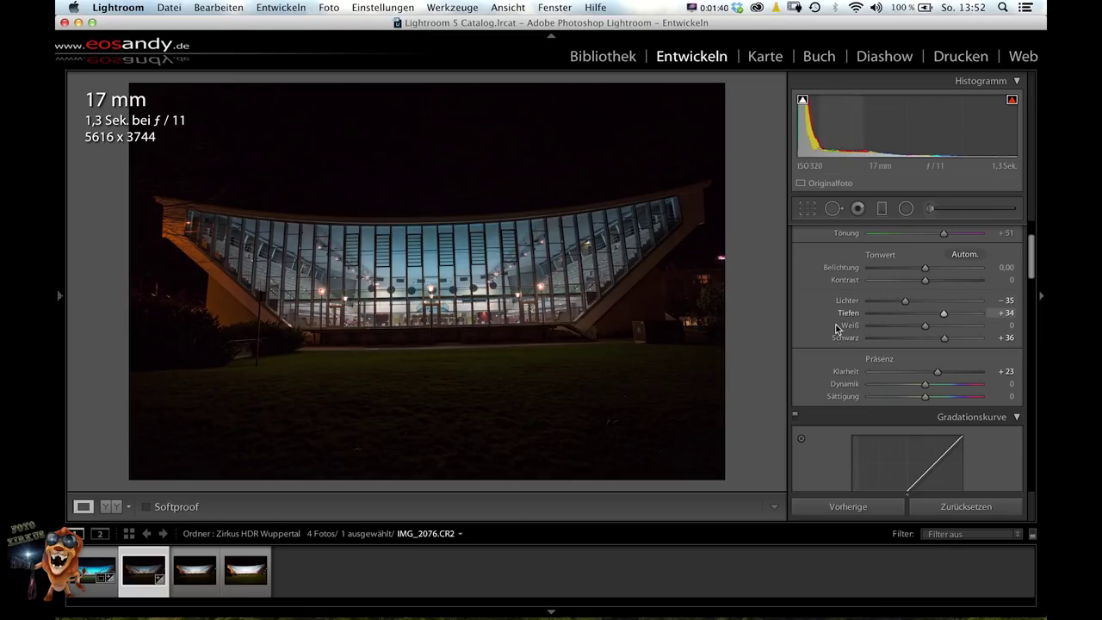
Step: Raise the Detail panel's sharpening amount to 79
{"action": "scroll", "coordinate": [791, 375], "scroll_direction": "down", "scroll_amount": 5}
{"action": "scroll", "coordinate": [791, 374], "scroll_direction": "down", "scroll_amount": 5}
{"action": "scroll", "coordinate": [792, 375], "scroll_direction": "down", "scroll_amount": 5}
{"action": "scroll", "coordinate": [792, 374], "scroll_direction": "down", "scroll_amount": 3}
{"action": "scroll", "coordinate": [792, 374], "scroll_direction": "down", "scroll_amount": 1}
{"action": "mouse_move", "coordinate": [888, 368]}
{"action": "left_mouse_down"}
{"action": "mouse_move", "coordinate": [938, 369]}
{"action": "mouse_move", "coordinate": [877, 383]}
{"action": "left_mouse_up"}
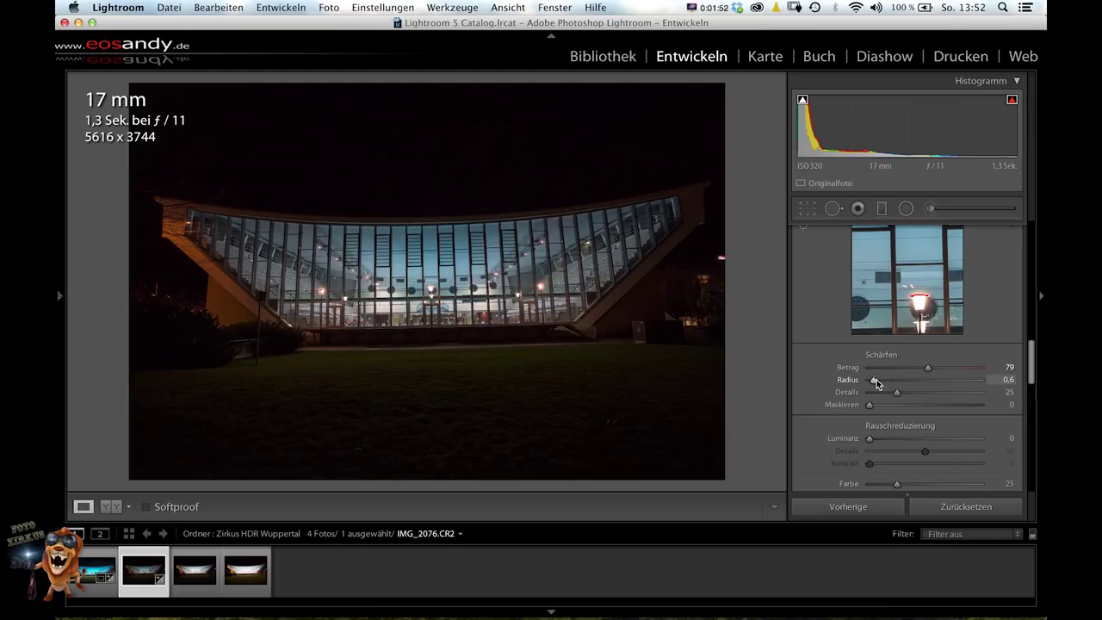
{"action": "scroll", "coordinate": [825, 387], "scroll_direction": "down", "scroll_amount": 3}
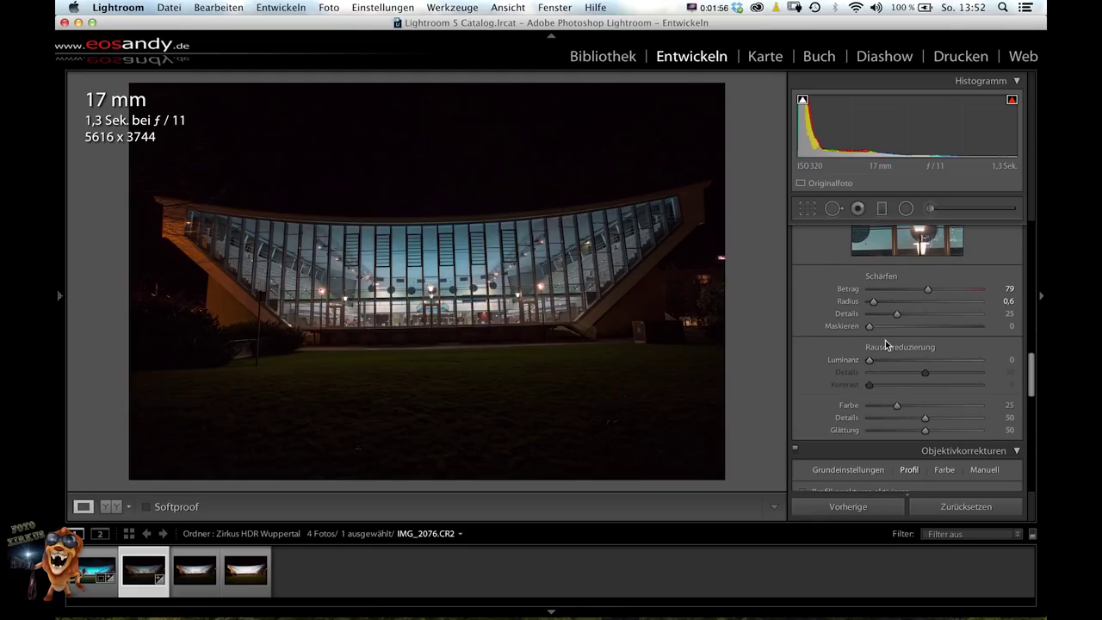
{"action": "left_click_drag", "start_coordinate": [915, 239], "coordinate": [913, 284]}
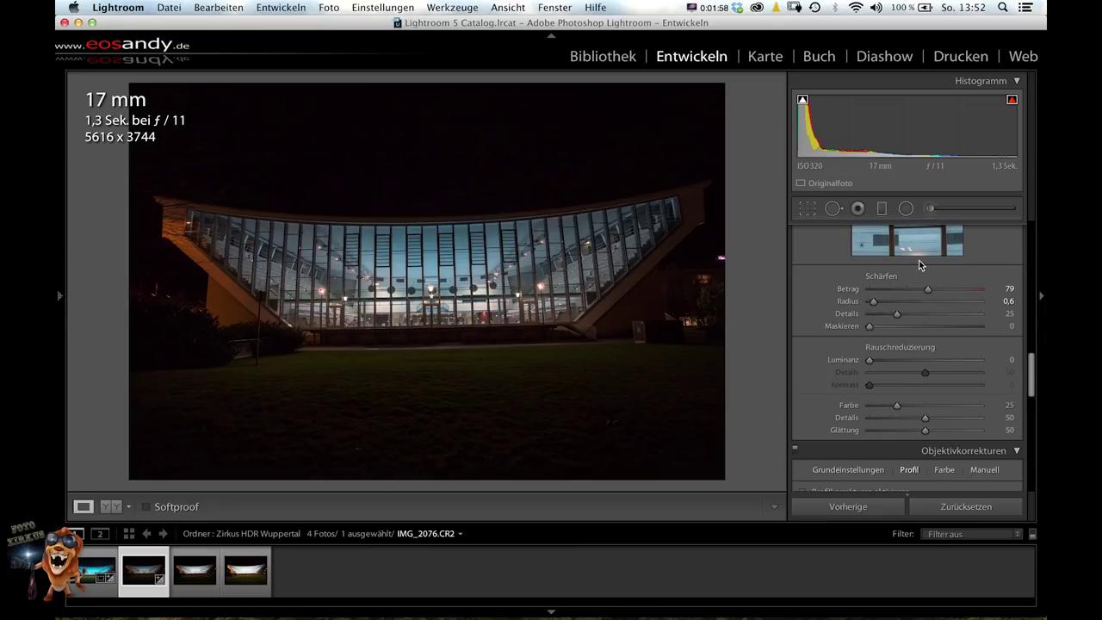
{"action": "scroll", "coordinate": [917, 267], "scroll_direction": "up", "scroll_amount": 3}
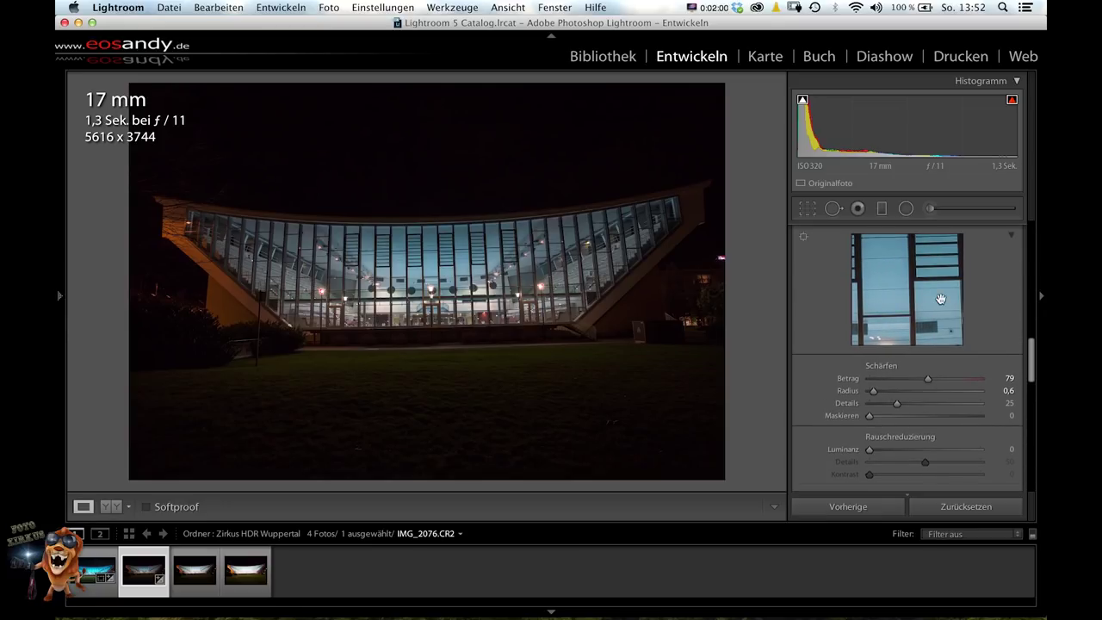
{"action": "left_click_drag", "start_coordinate": [937, 298], "coordinate": [888, 295]}
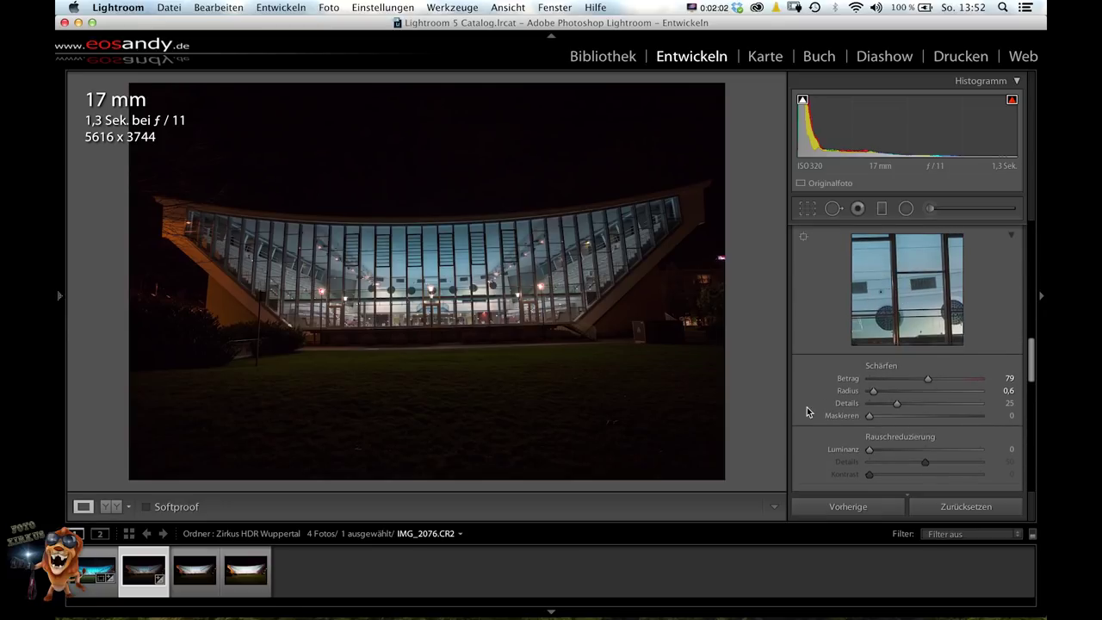
{"action": "scroll", "coordinate": [799, 406], "scroll_direction": "down", "scroll_amount": 2}
{"action": "scroll", "coordinate": [800, 407], "scroll_direction": "down", "scroll_amount": 3}
{"action": "scroll", "coordinate": [800, 407], "scroll_direction": "down", "scroll_amount": 2}
{"action": "scroll", "coordinate": [799, 407], "scroll_direction": "down", "scroll_amount": 2}
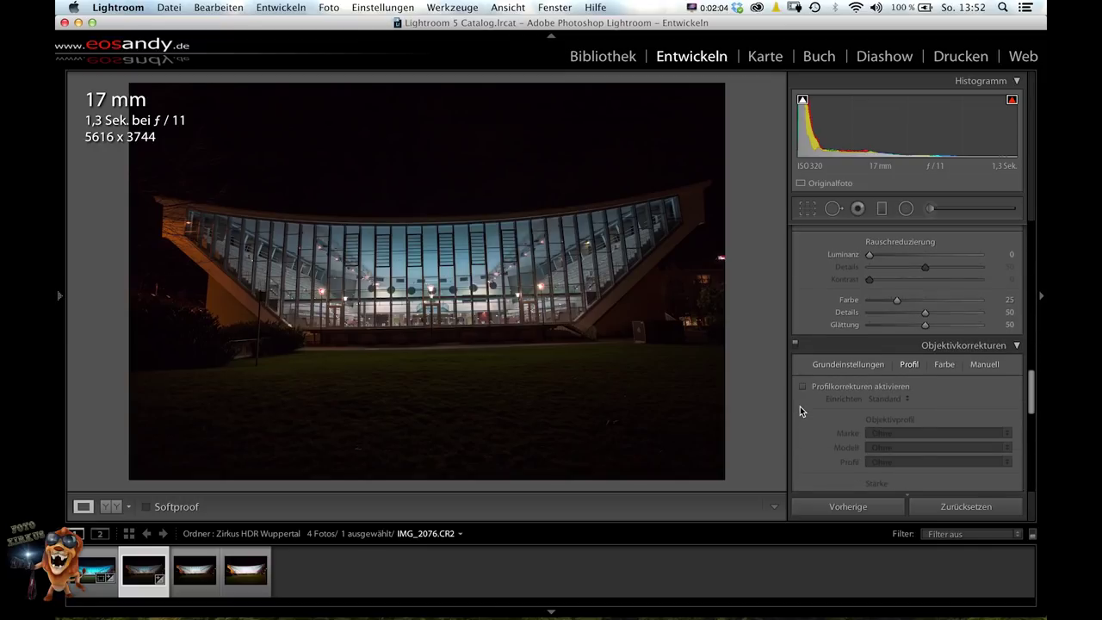
{"action": "scroll", "coordinate": [800, 406], "scroll_direction": "down", "scroll_amount": 2}
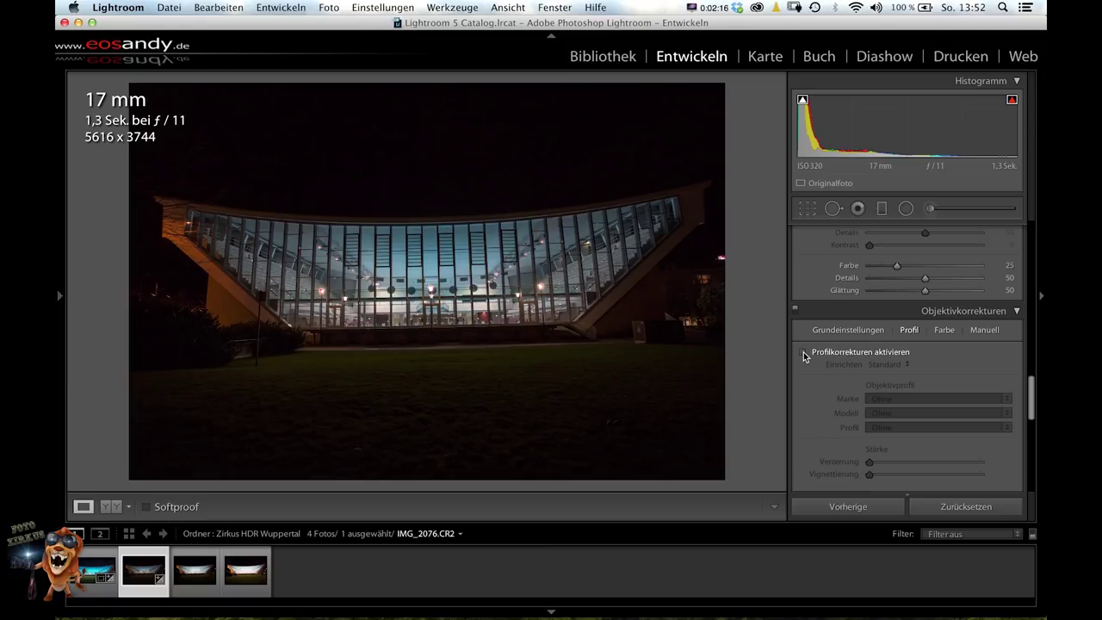
Step: Enable the Canon EF 17-40mm lens profile correction, toggling it off once to compare
{"action": "left_click", "coordinate": [803, 352]}
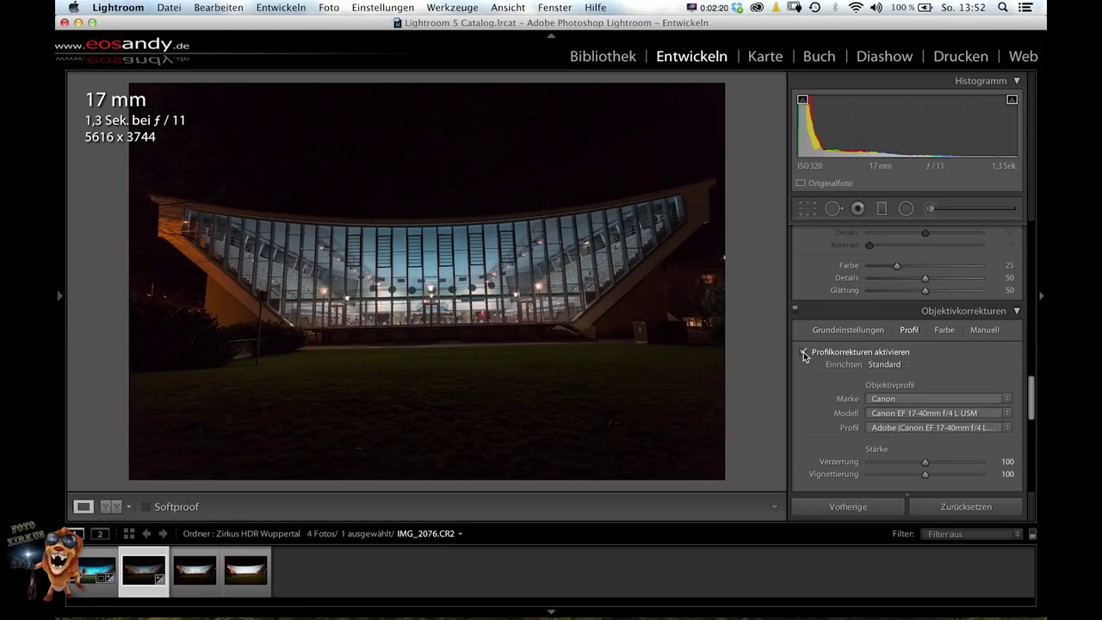
{"action": "left_click", "coordinate": [803, 353]}
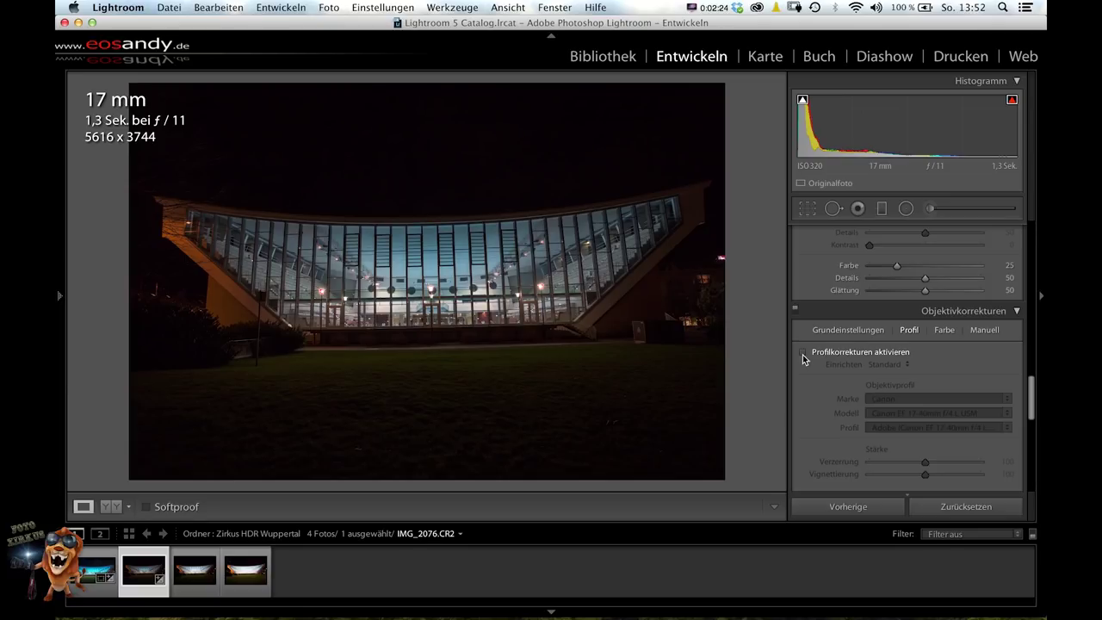
{"action": "left_click", "coordinate": [802, 353]}
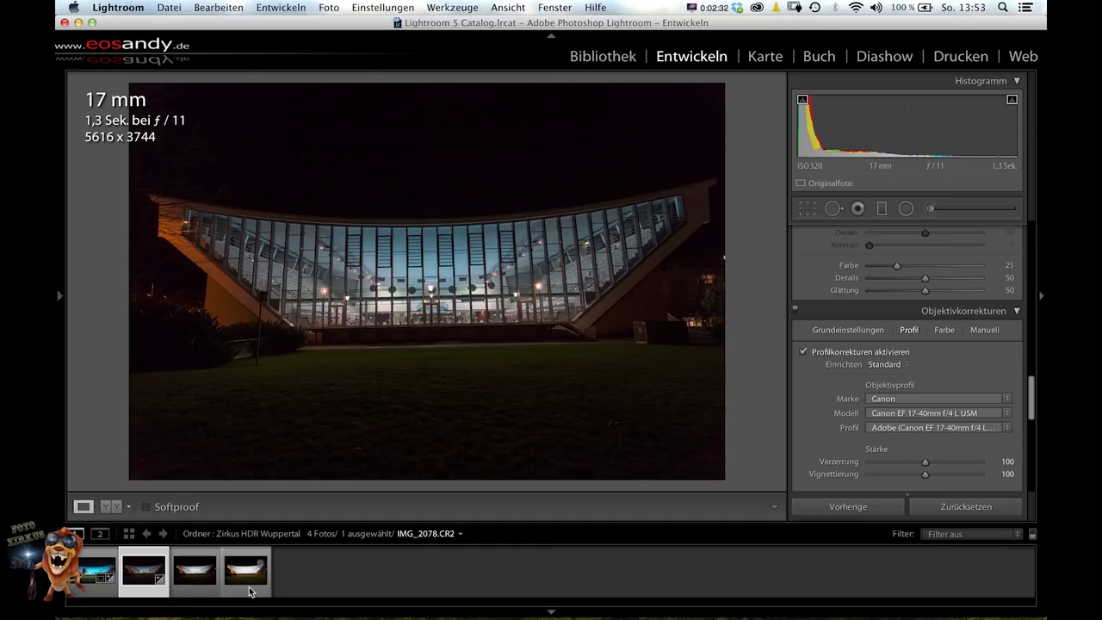
Step: Turn on Remove Chromatic Aberration in the lens corrections Color tab
{"action": "left_click", "coordinate": [945, 329]}
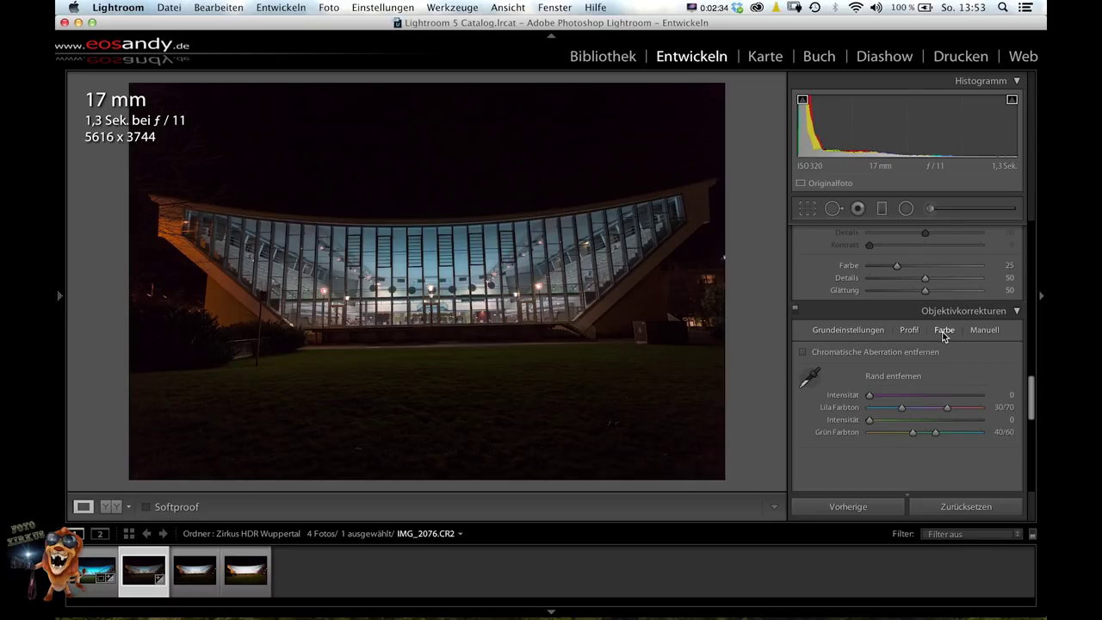
{"action": "left_click", "coordinate": [802, 353]}
{"action": "scroll", "coordinate": [820, 379], "scroll_direction": "down", "scroll_amount": 5}
{"action": "scroll", "coordinate": [820, 396], "scroll_direction": "down", "scroll_amount": 5}
{"action": "scroll", "coordinate": [819, 396], "scroll_direction": "down", "scroll_amount": 5}
Step: Lower the white balance temperature to 4450 and revisit the edited 1.3 s exposure
{"action": "scroll", "coordinate": [819, 396], "scroll_direction": "up", "scroll_amount": 3}
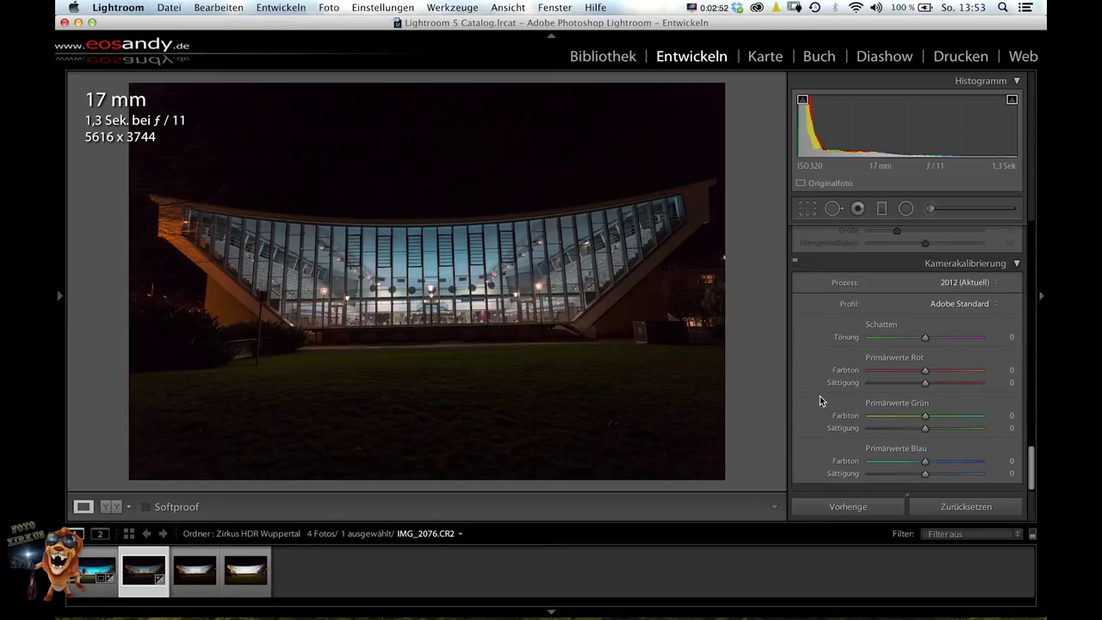
{"action": "scroll", "coordinate": [820, 396], "scroll_direction": "up", "scroll_amount": 5}
{"action": "scroll", "coordinate": [819, 396], "scroll_direction": "up", "scroll_amount": 5}
{"action": "scroll", "coordinate": [819, 396], "scroll_direction": "up", "scroll_amount": 5}
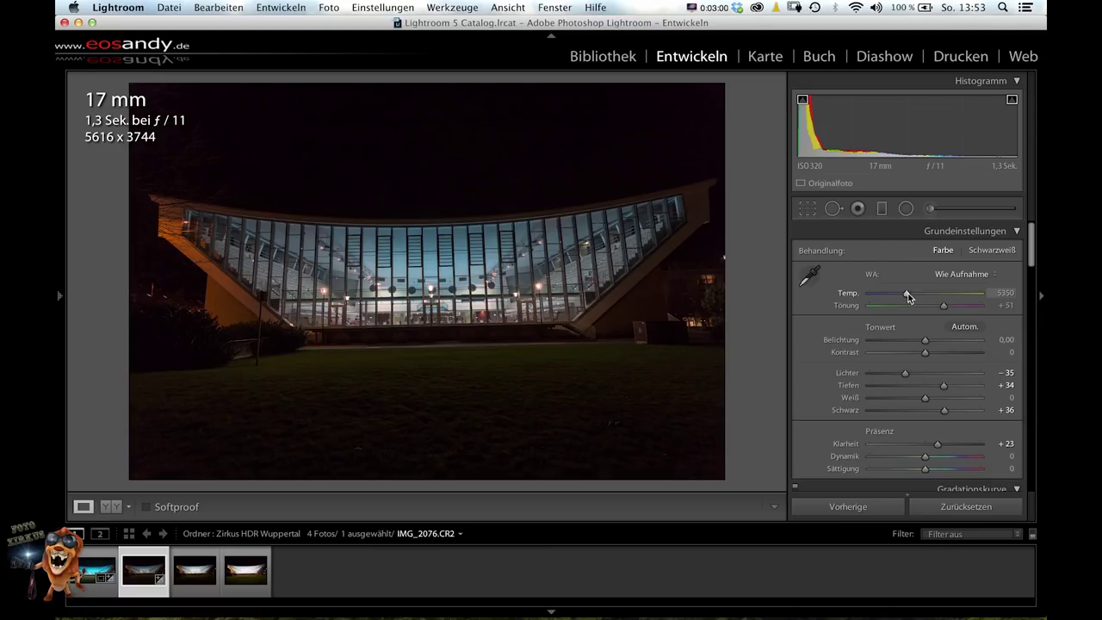
{"action": "left_click_drag", "start_coordinate": [907, 294], "coordinate": [896, 297]}
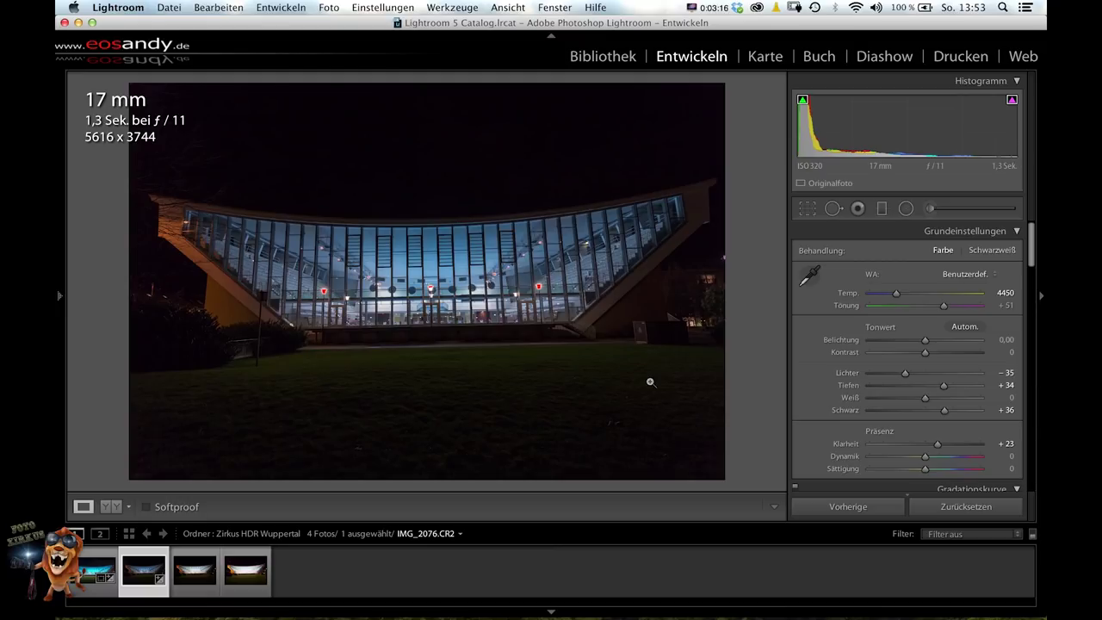
{"action": "left_click", "coordinate": [190, 591]}
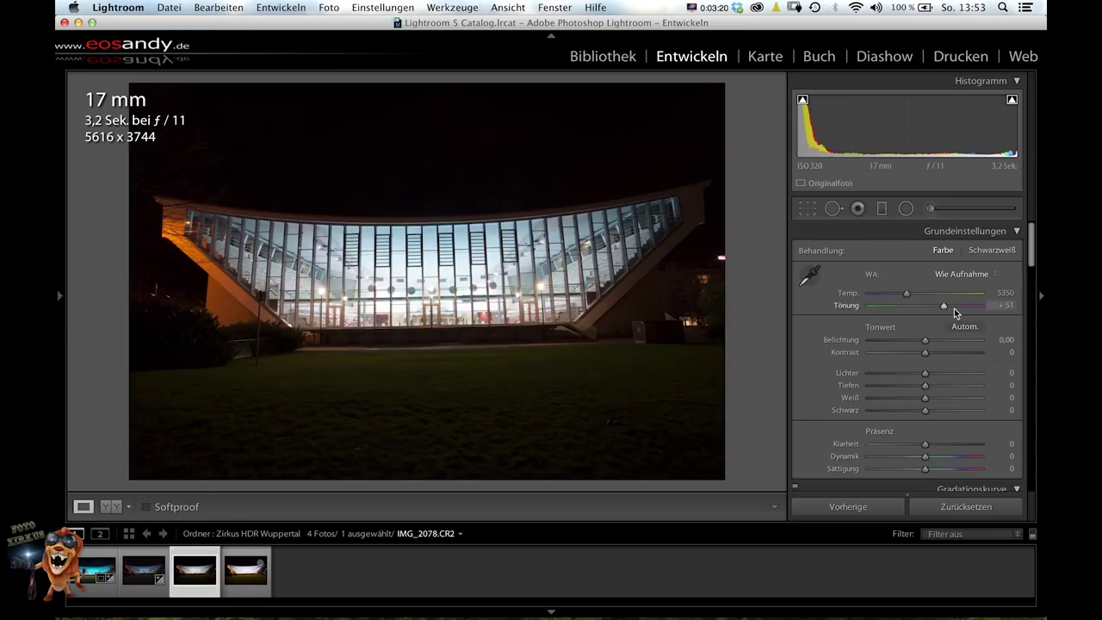
{"action": "left_click", "coordinate": [132, 575]}
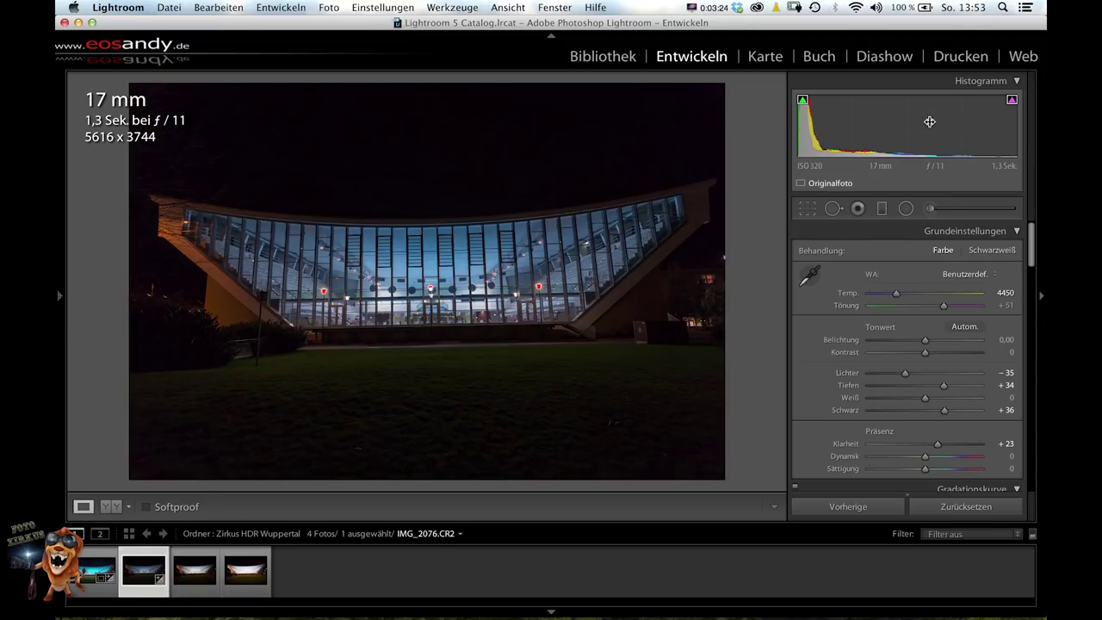
{"action": "left_click", "coordinate": [379, 9]}
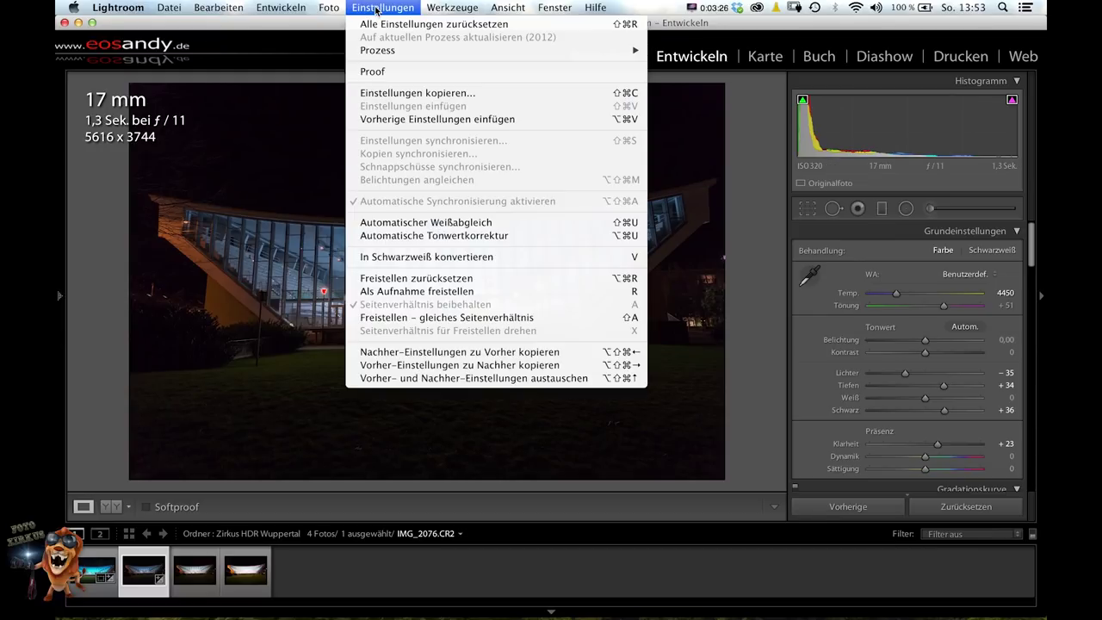
{"action": "left_click", "coordinate": [443, 93]}
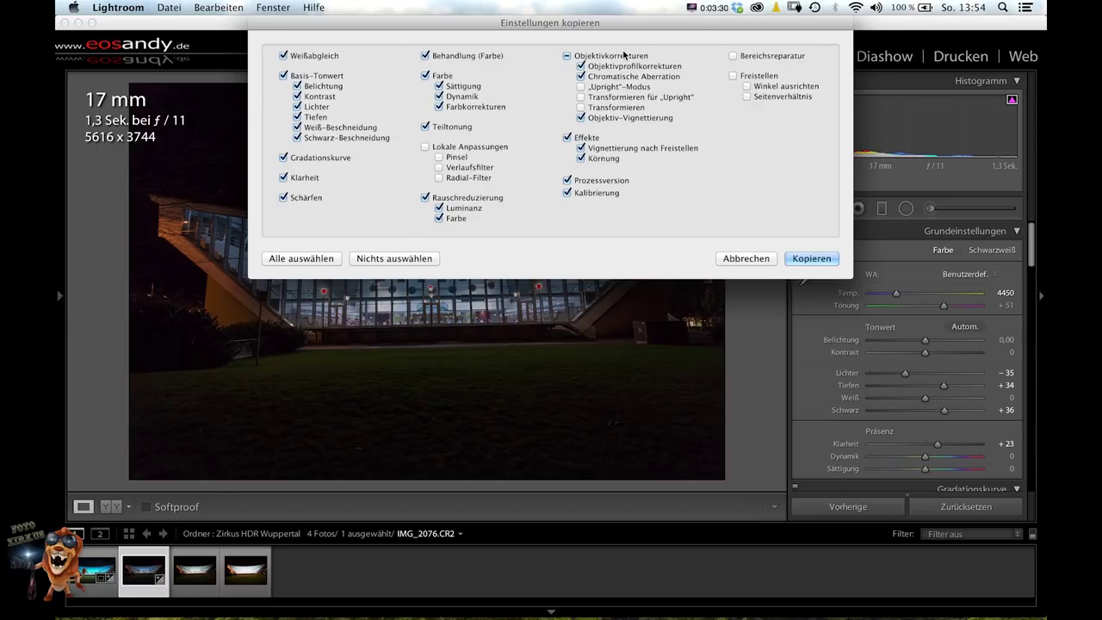
{"action": "left_click_drag", "start_coordinate": [547, 23], "coordinate": [534, 65]}
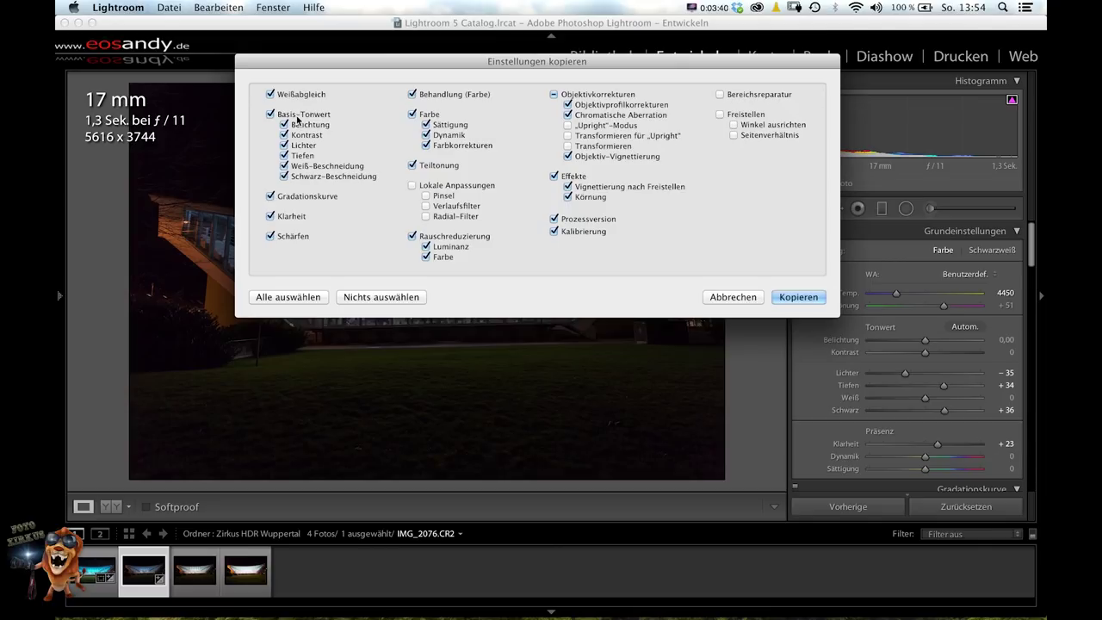
{"action": "left_click", "coordinate": [799, 295]}
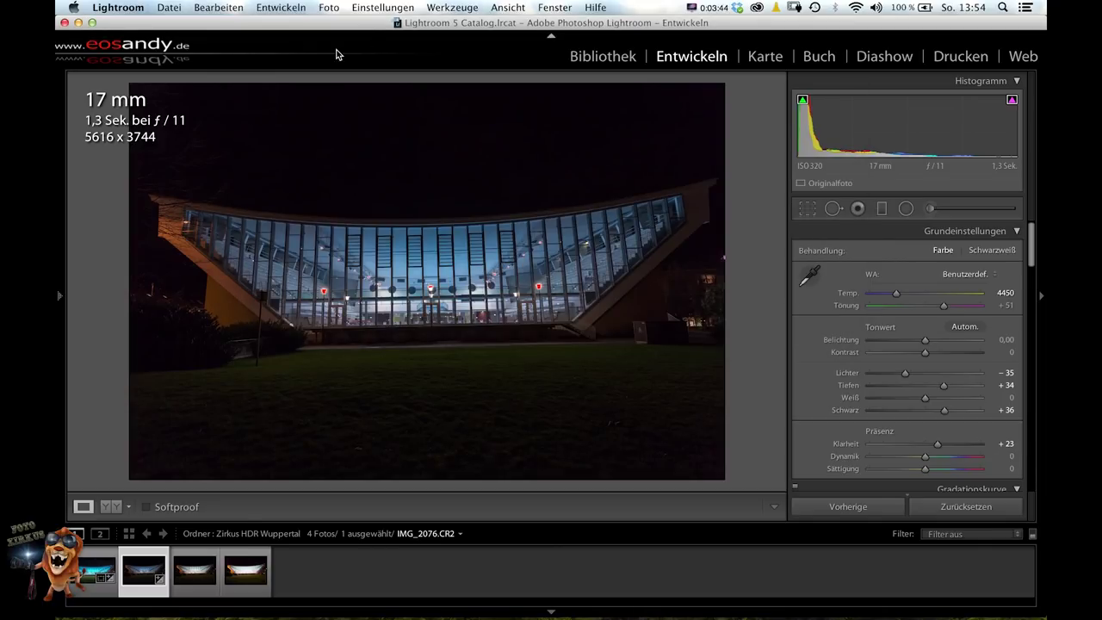
Step: Paste the copied develop settings onto the 3.2 s and 8 s exposures
{"action": "left_click", "coordinate": [195, 570]}
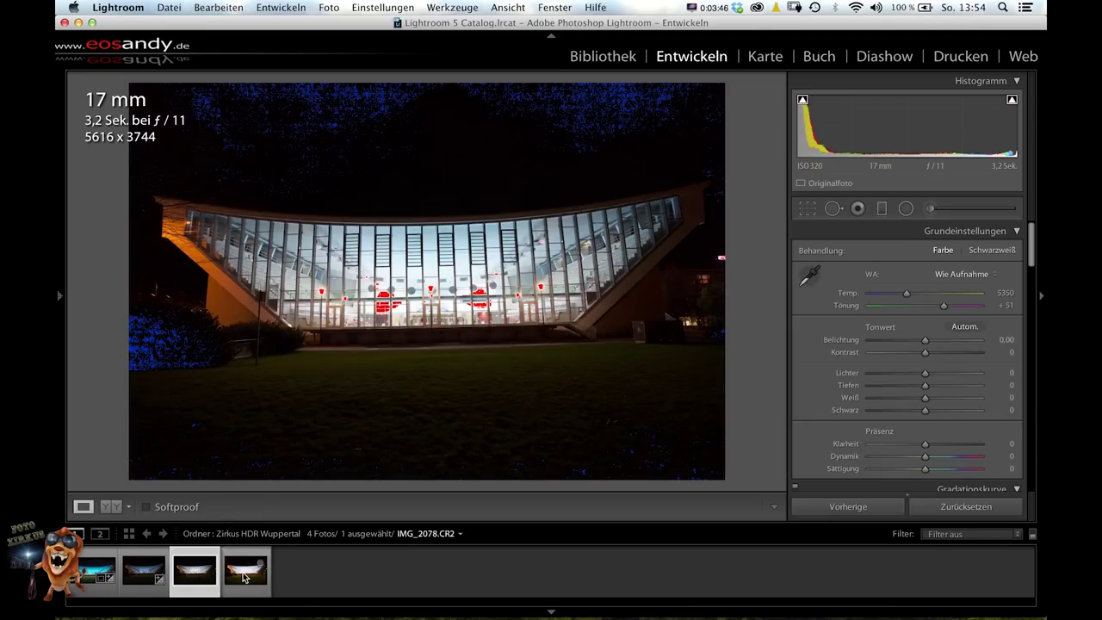
{"action": "left_click", "coordinate": [242, 582], "text": "shift"}
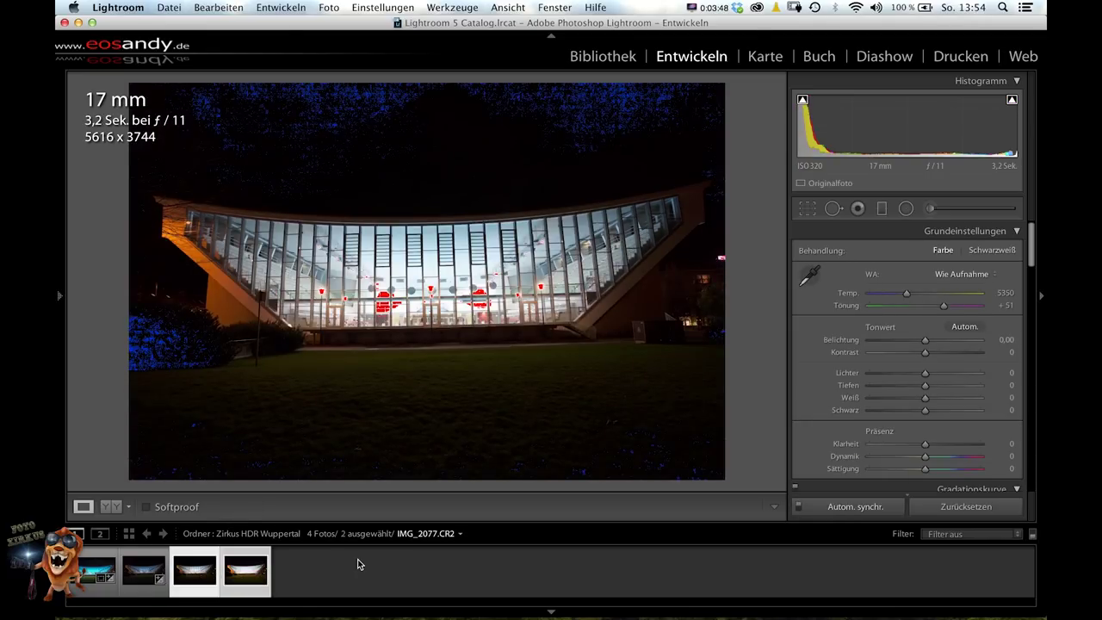
{"action": "left_click", "coordinate": [370, 9]}
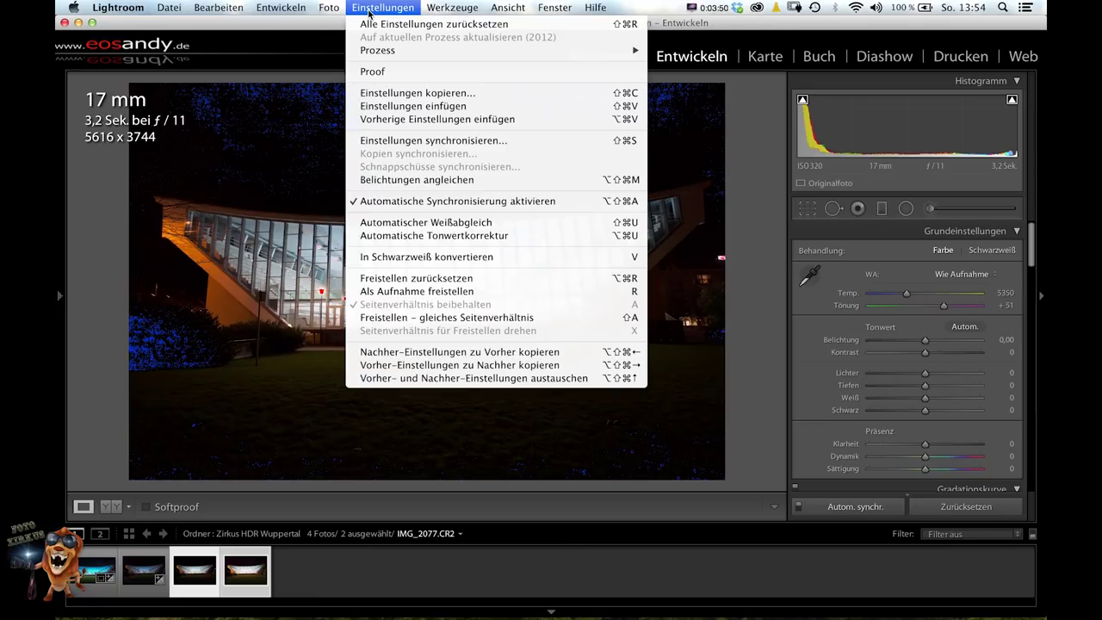
{"action": "left_click", "coordinate": [440, 106]}
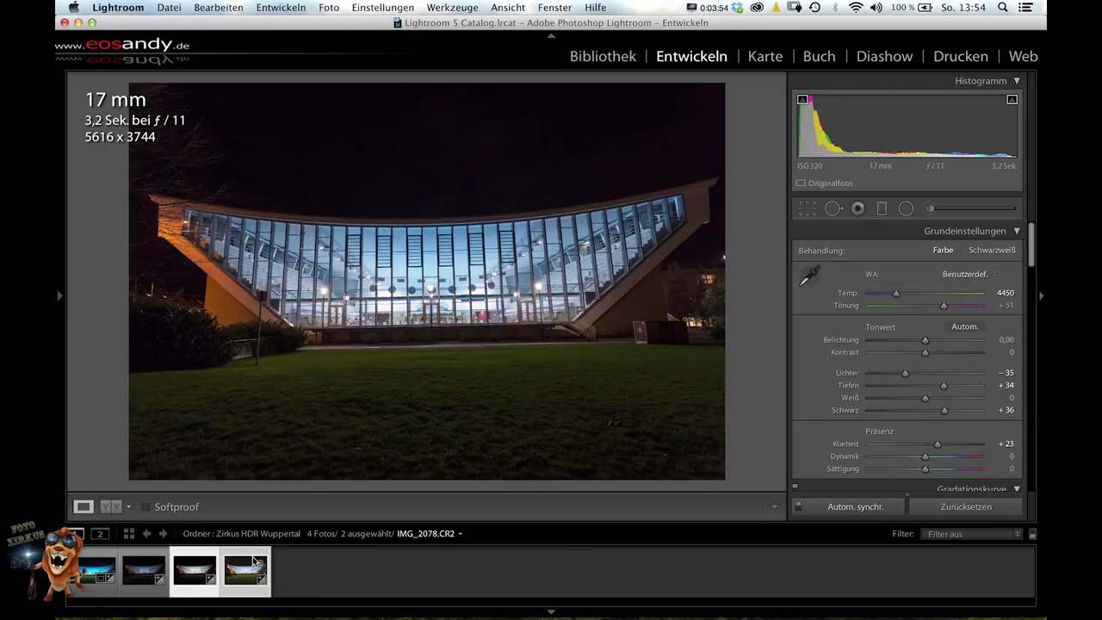
Step: Lower the 8-second exposure's highlights to -58
{"action": "left_click", "coordinate": [238, 586]}
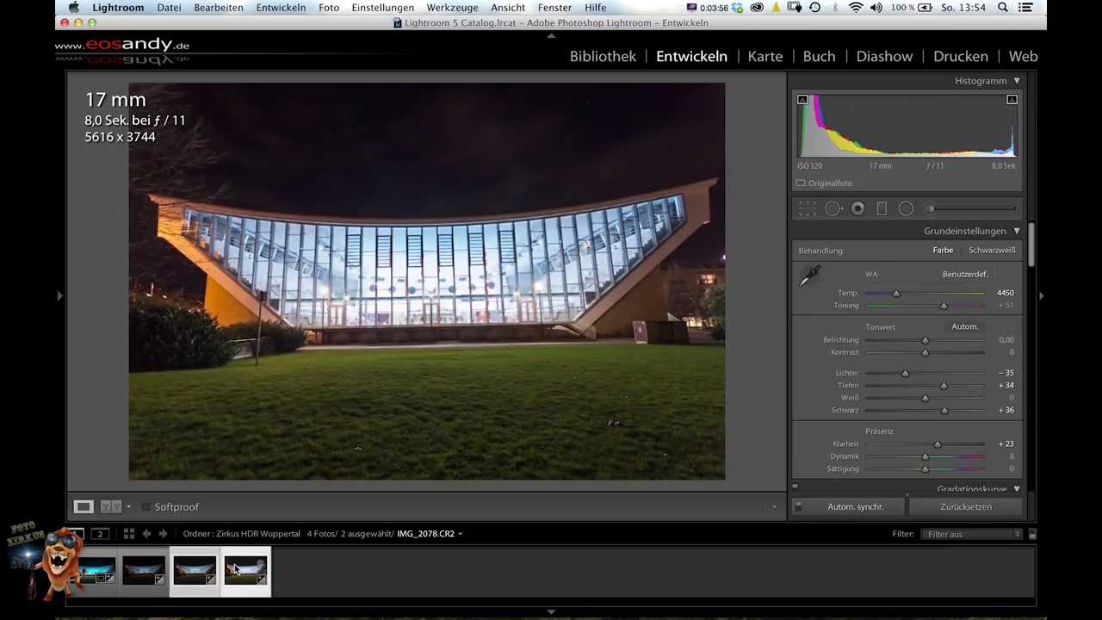
{"action": "left_click", "coordinate": [187, 554]}
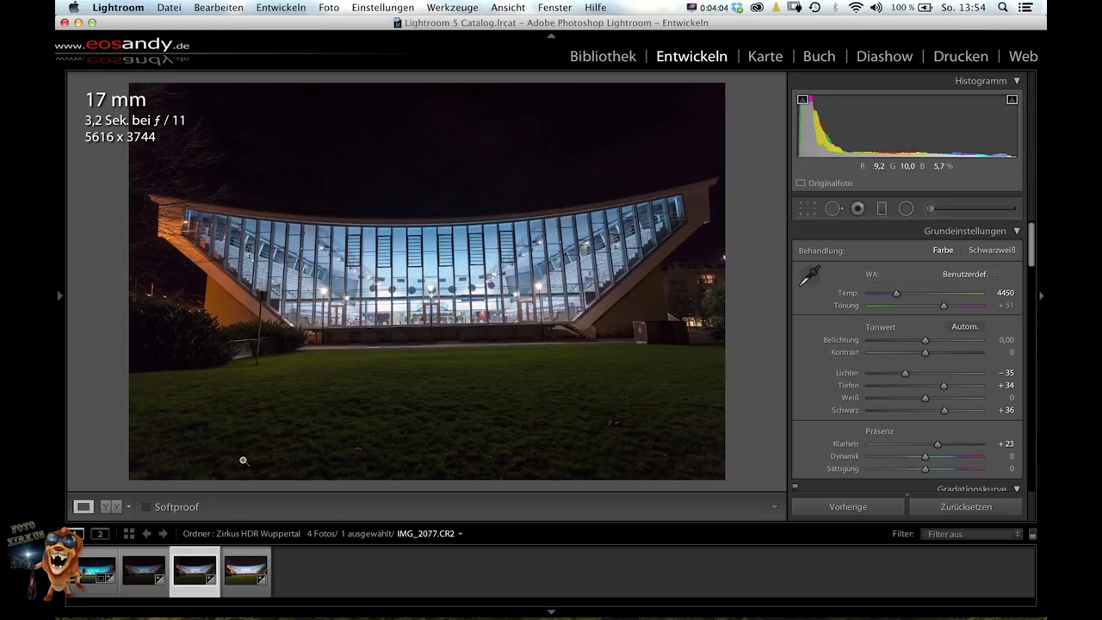
{"action": "left_click", "coordinate": [246, 564]}
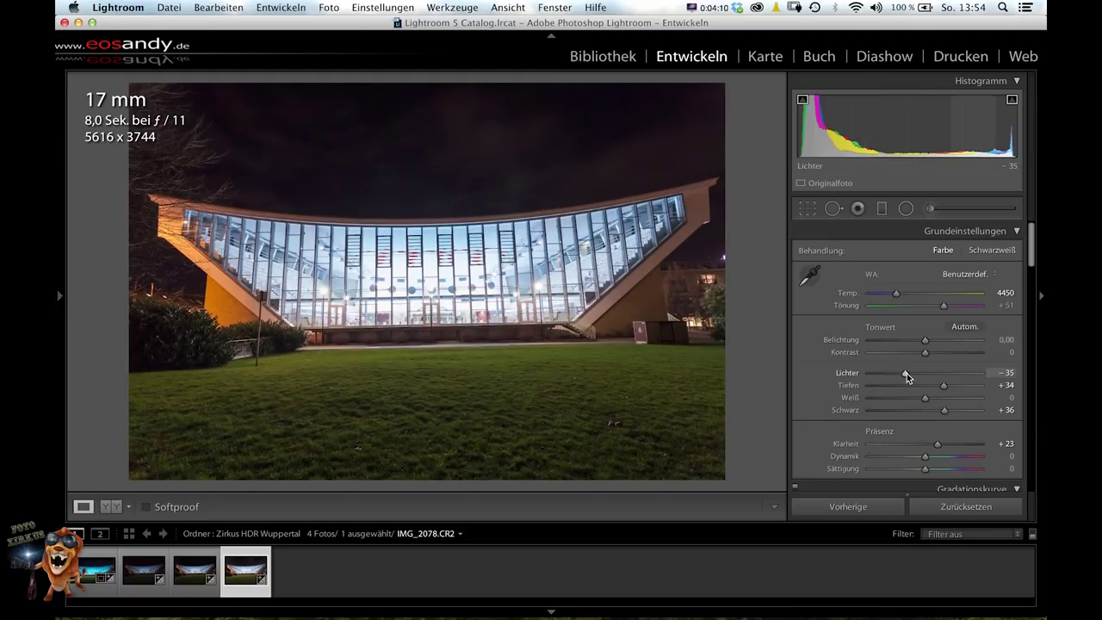
{"action": "left_click_drag", "start_coordinate": [906, 377], "coordinate": [893, 376]}
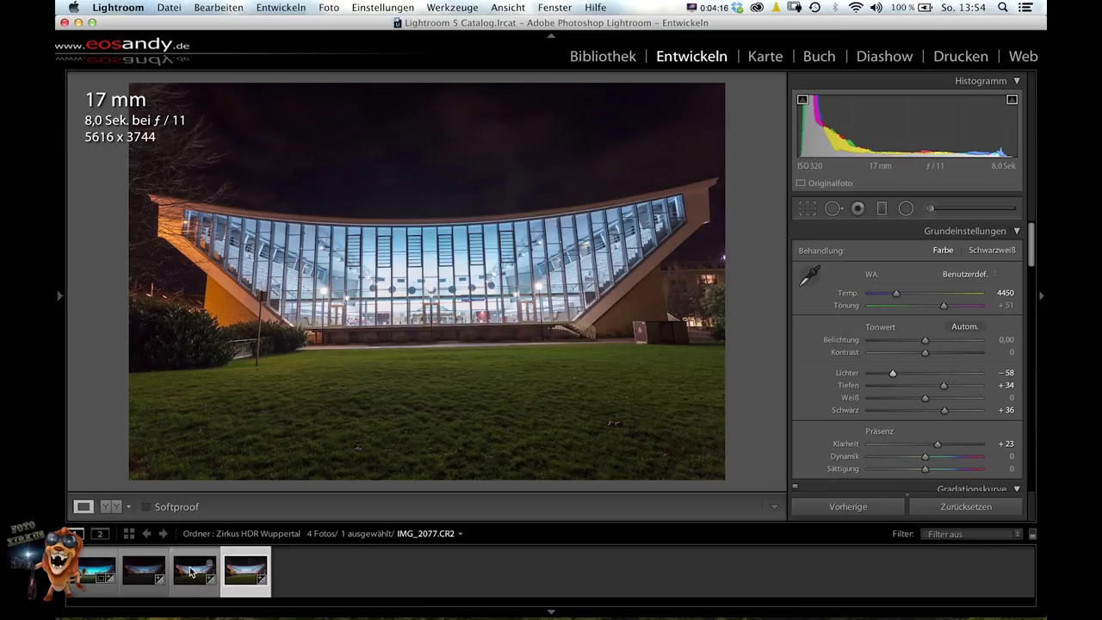
Step: Compare against the 1.3 s exposure, then select all three bracketed exposures
{"action": "left_click", "coordinate": [140, 575]}
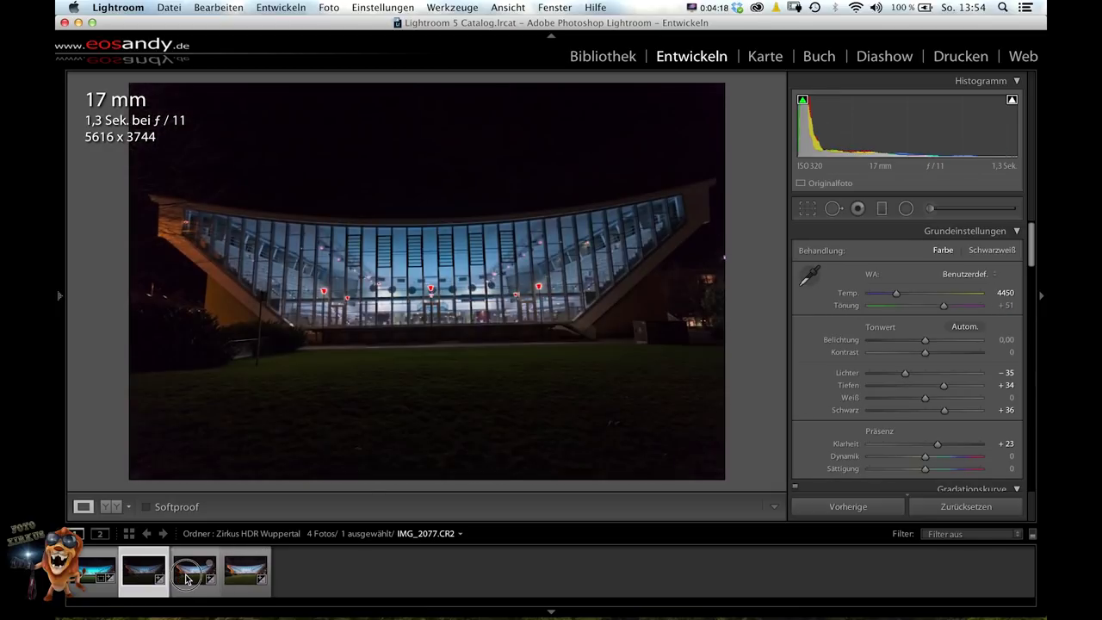
{"action": "left_click", "coordinate": [193, 575]}
{"action": "left_click", "coordinate": [240, 579]}
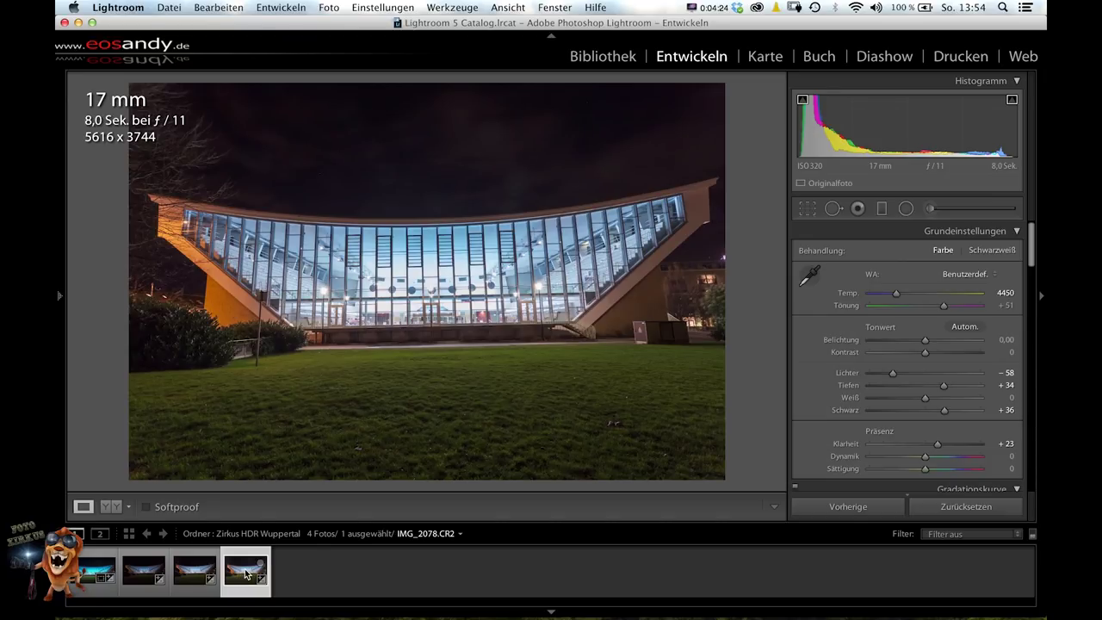
{"action": "left_click", "coordinate": [143, 572], "text": "shift"}
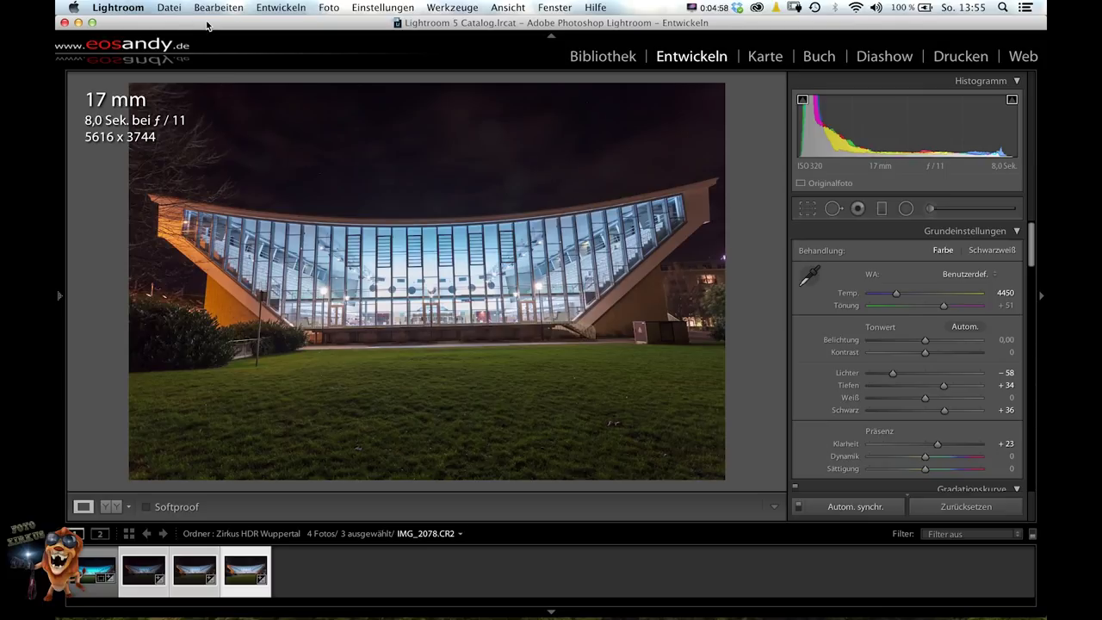
Step: Check the selected photos' context menu, then open the Lightroom application menu
{"action": "right_click", "coordinate": [186, 556]}
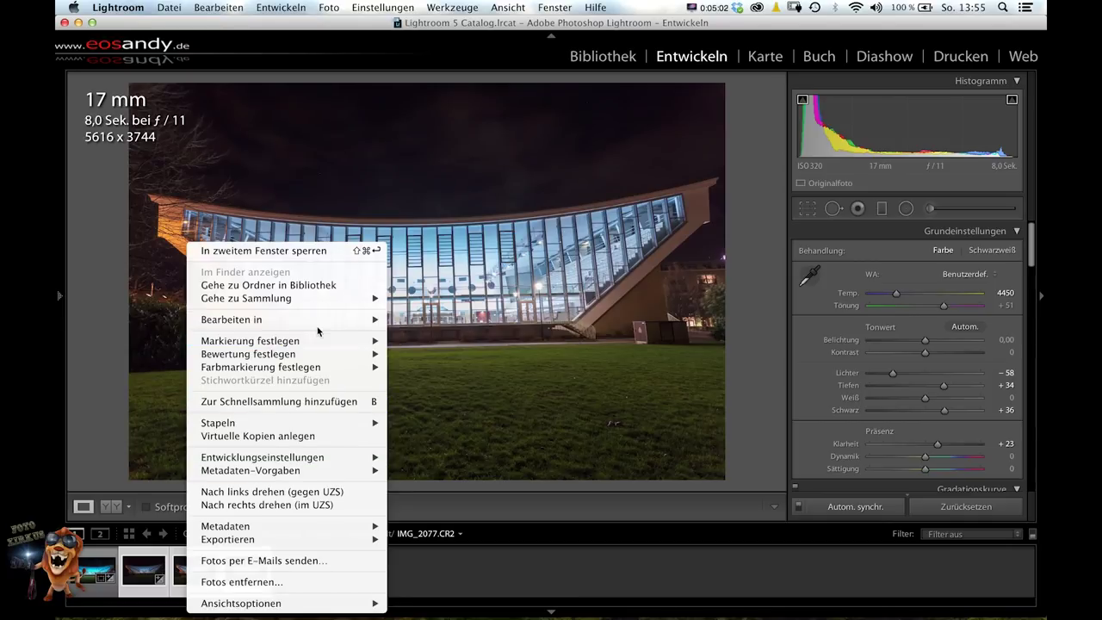
{"action": "mouse_move", "coordinate": [258, 319]}
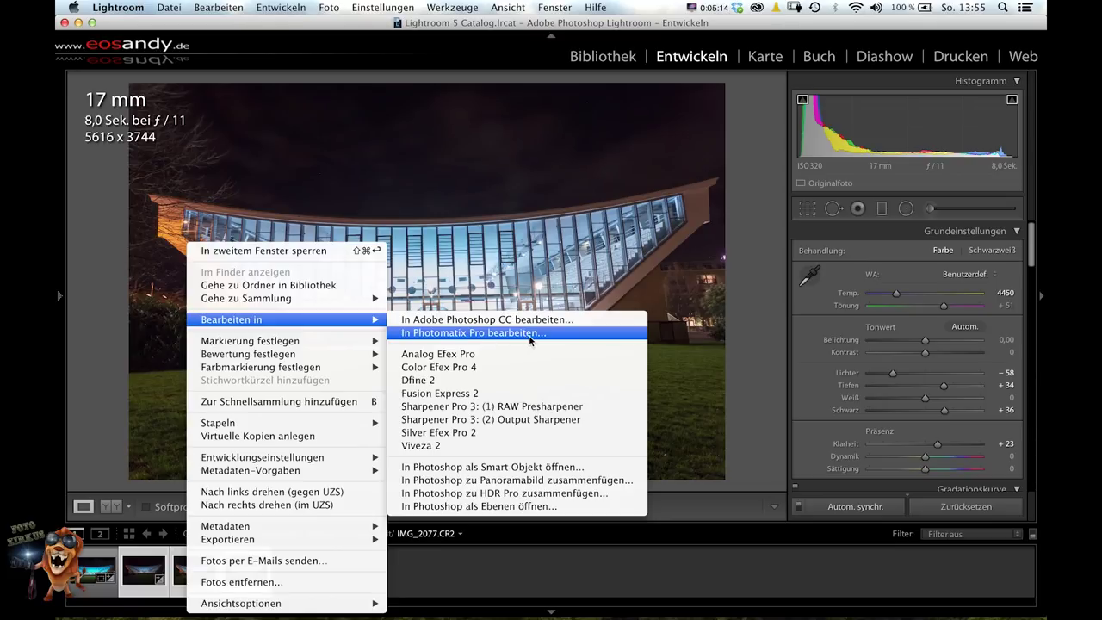
{"action": "left_click", "coordinate": [176, 14]}
{"action": "left_click", "coordinate": [120, 9]}
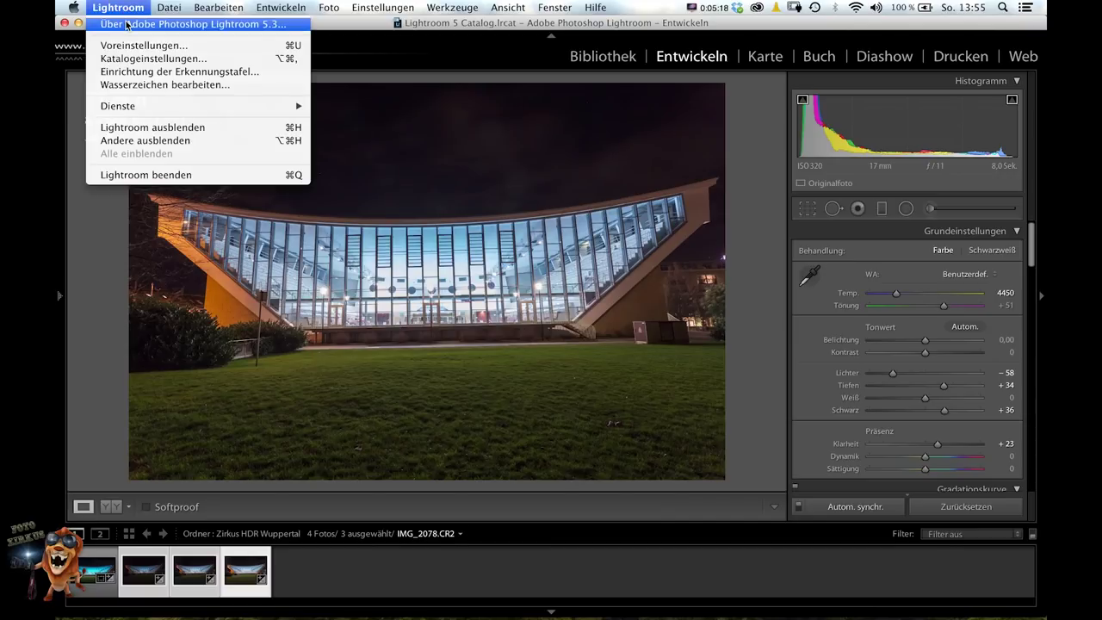
{"action": "left_click", "coordinate": [138, 46]}
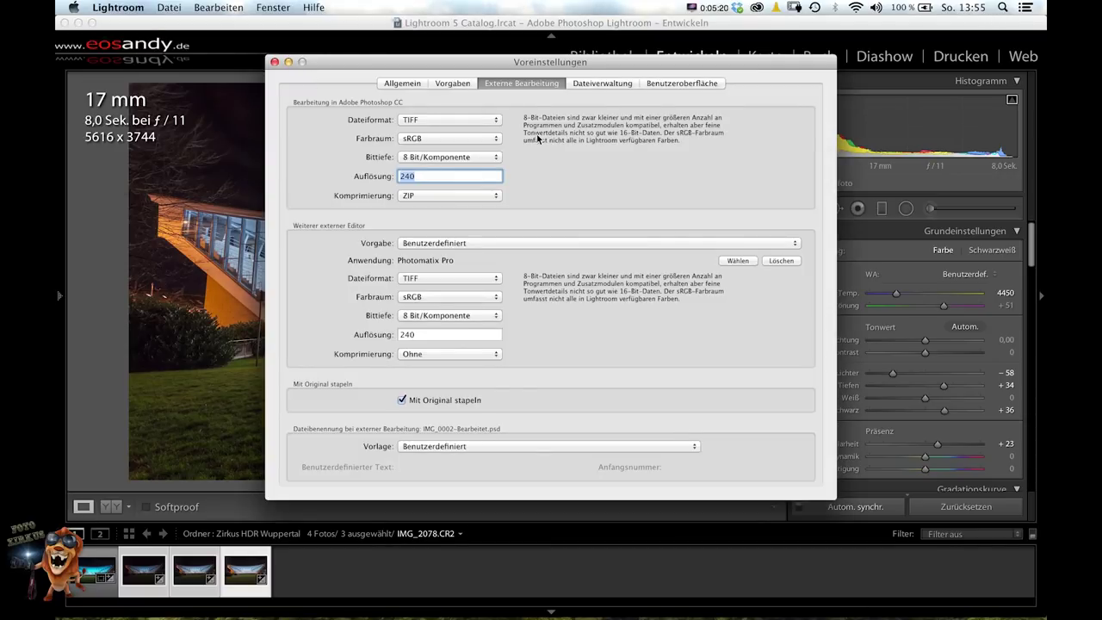
{"action": "left_click", "coordinate": [619, 84]}
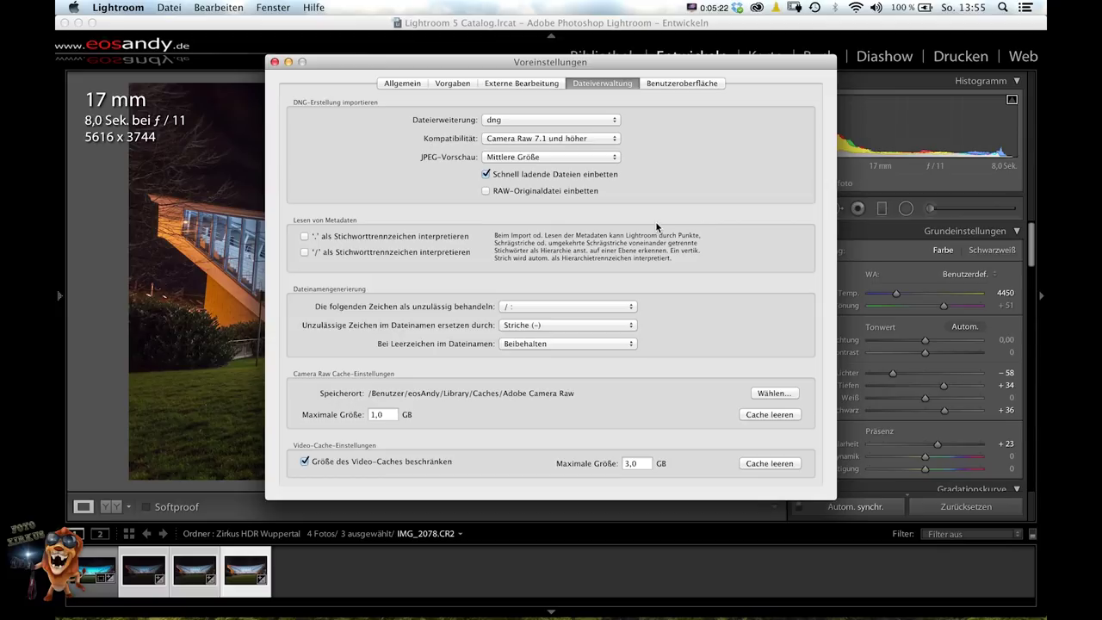
{"action": "left_click", "coordinate": [535, 83]}
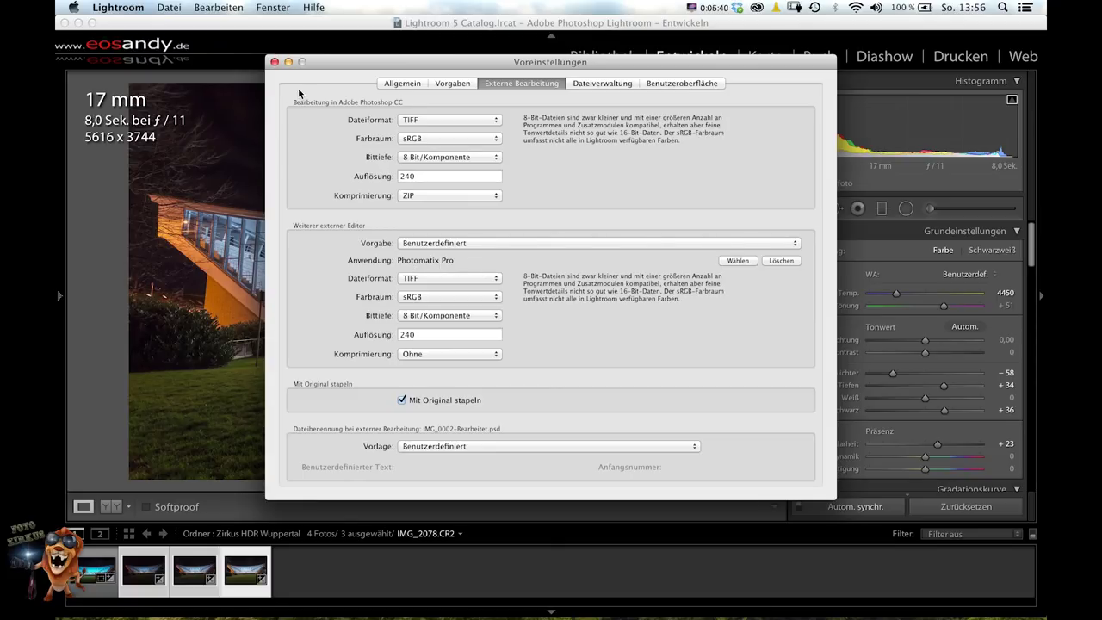
{"action": "left_click", "coordinate": [274, 62]}
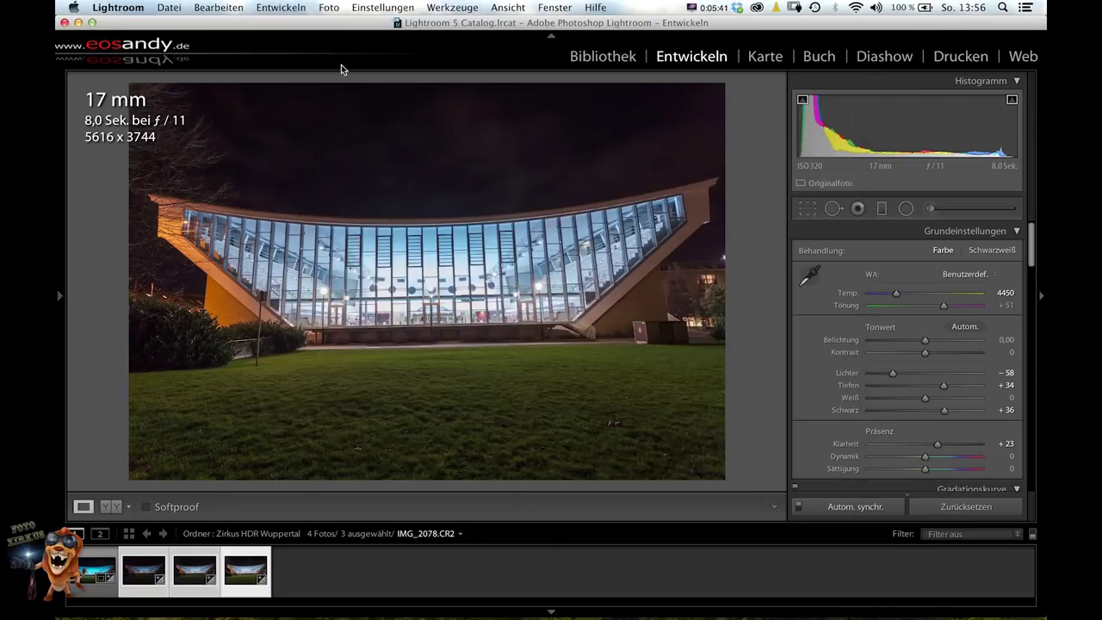
Step: Send the three brackets to Photomatix Pro as copies with Lightroom adjustments
{"action": "right_click", "coordinate": [230, 551]}
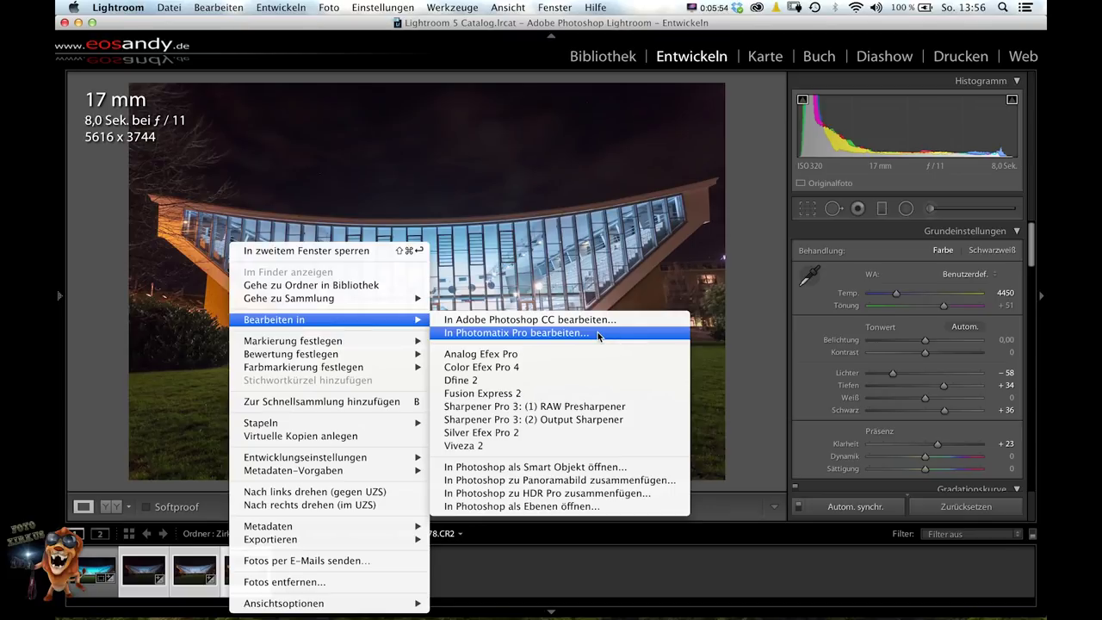
{"action": "left_click", "coordinate": [598, 334]}
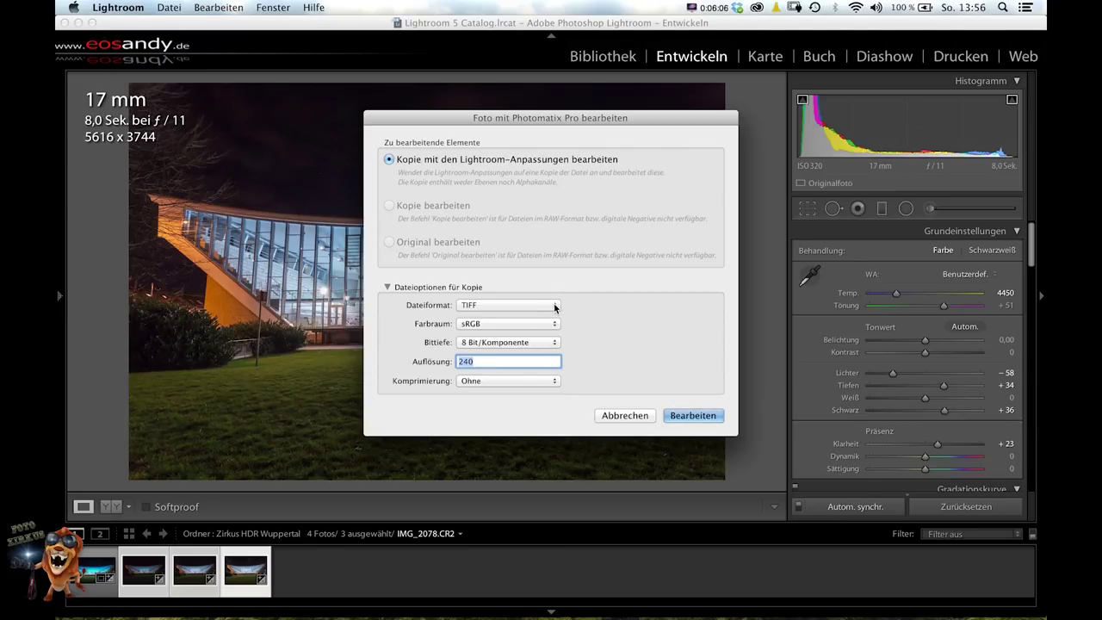
{"action": "left_click", "coordinate": [692, 414]}
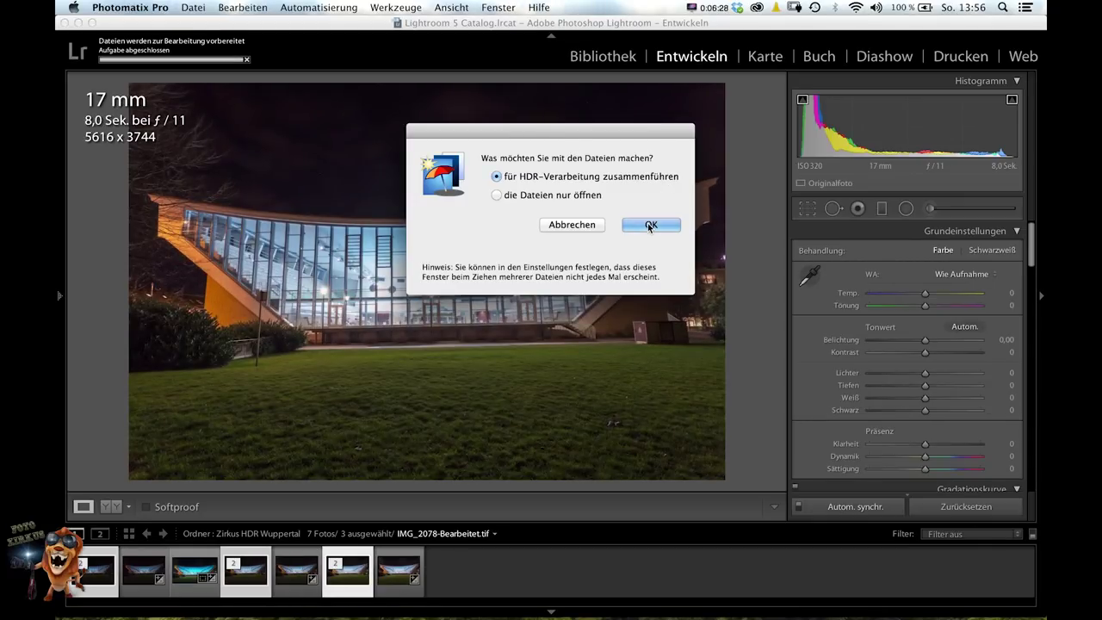
Step: Load the three bracketed TIFs and pre-process them with alignment, ghost removal and noise reduction
{"action": "left_click", "coordinate": [650, 226]}
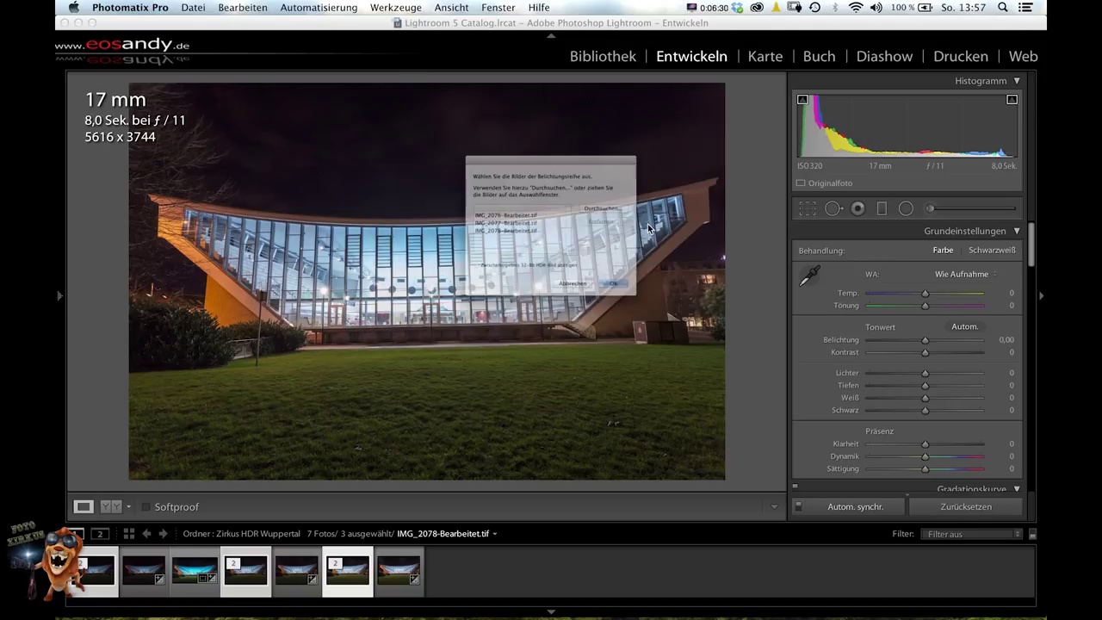
{"action": "left_click", "coordinate": [655, 325]}
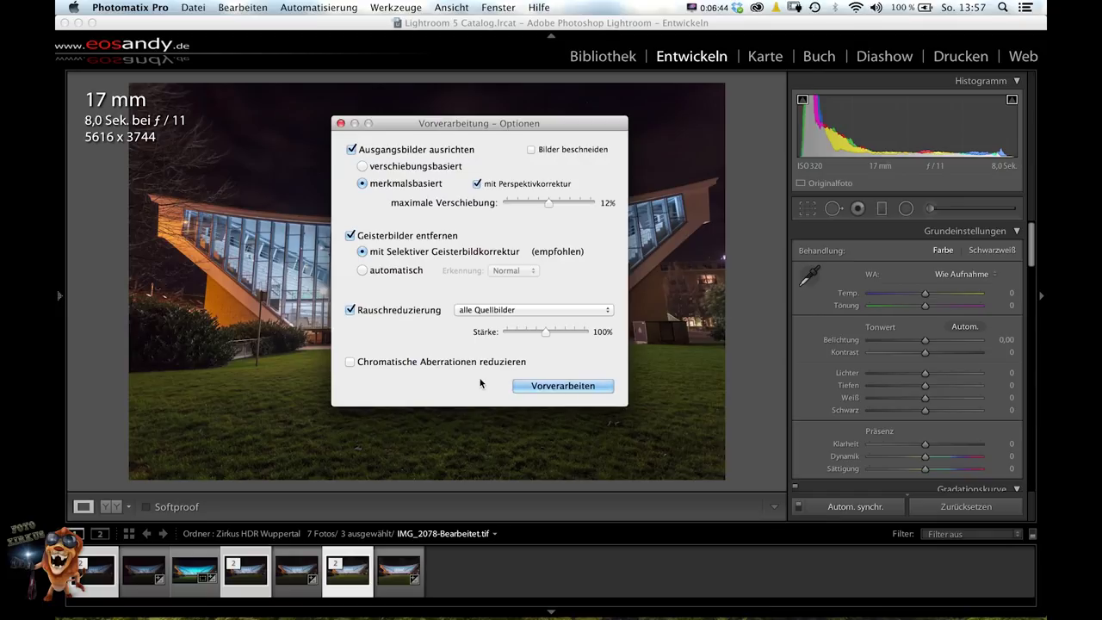
{"action": "left_click", "coordinate": [590, 387]}
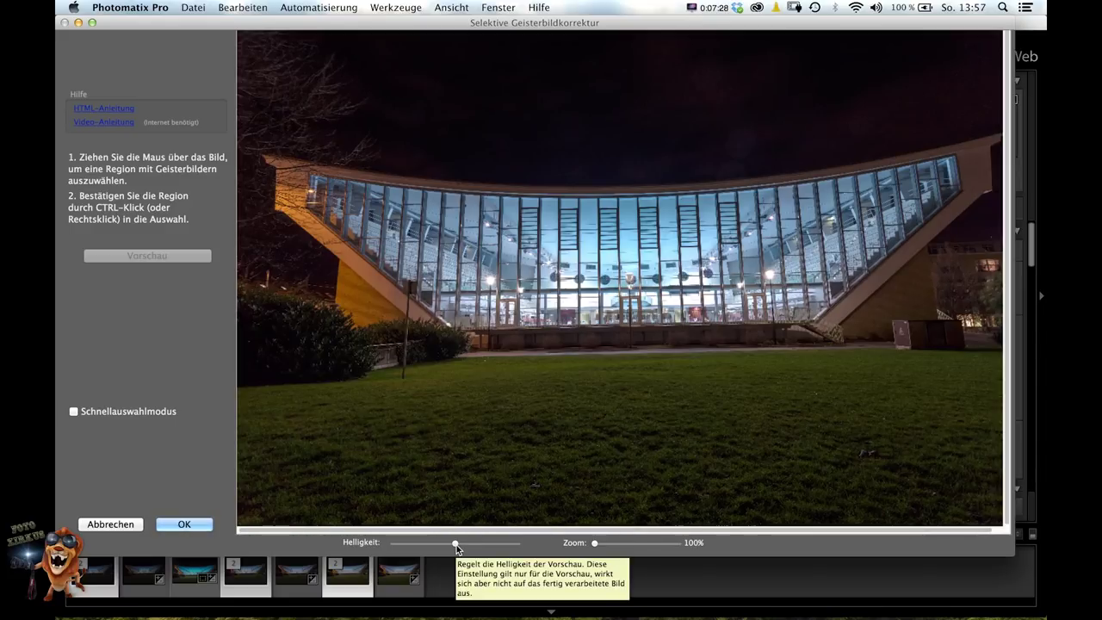
Step: Brighten the ghost-correction preview and accept it to build the HDR image
{"action": "left_click", "coordinate": [456, 545]}
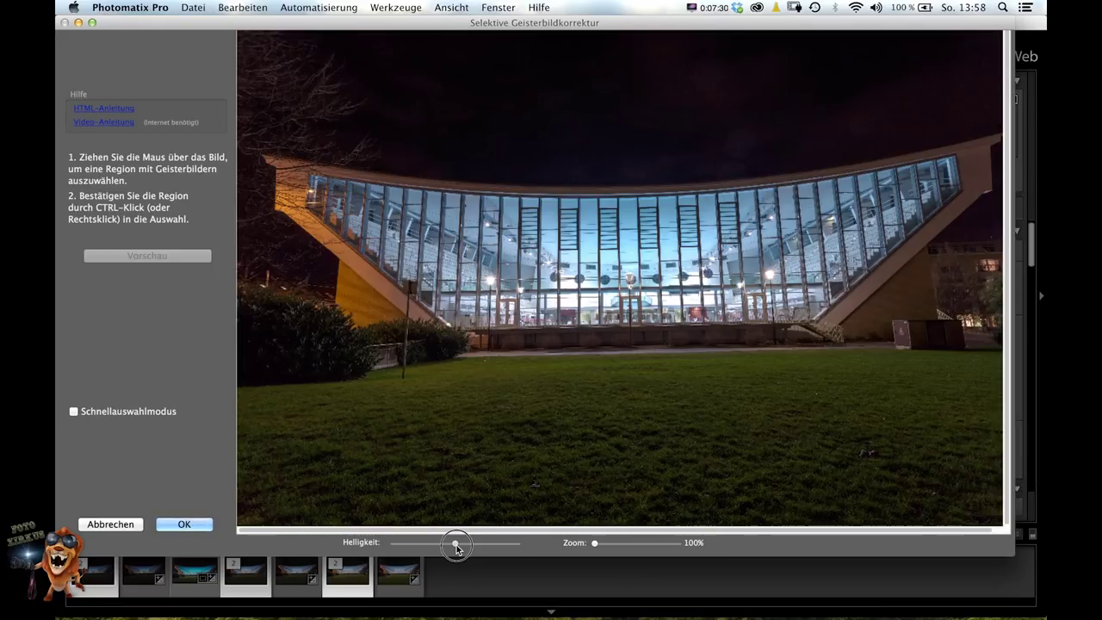
{"action": "left_click_drag", "start_coordinate": [456, 544], "coordinate": [476, 544]}
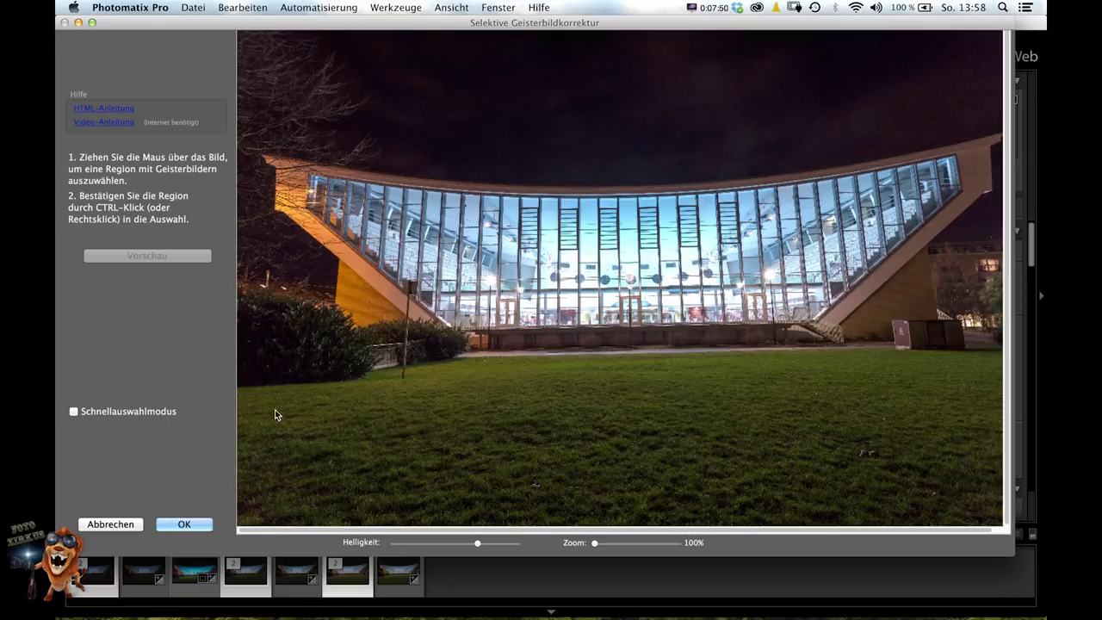
{"action": "left_click", "coordinate": [189, 525]}
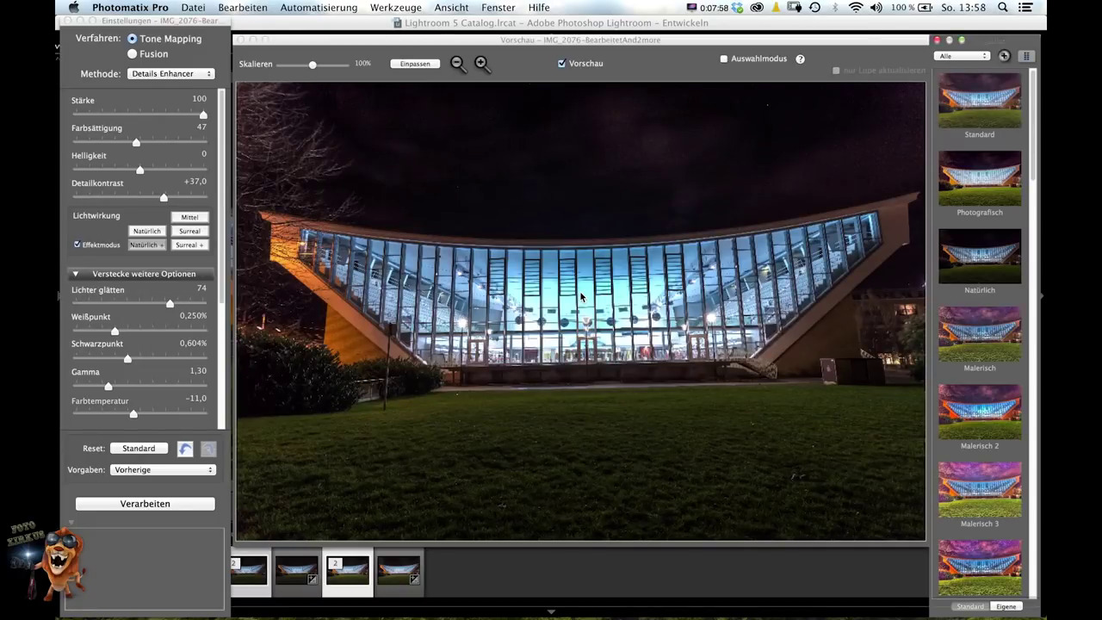
Step: Move the Vorschau and presets windows higher, then raise Farbsättigung (Saturation) from 47 to 56
{"action": "left_click_drag", "start_coordinate": [674, 41], "coordinate": [674, 24]}
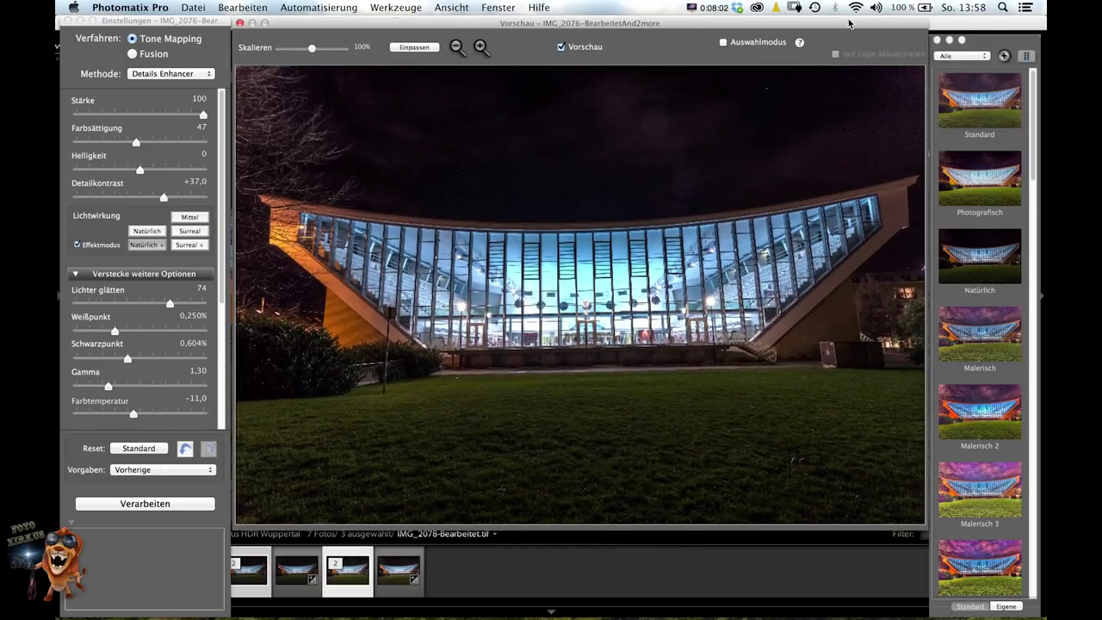
{"action": "left_click", "coordinate": [992, 44]}
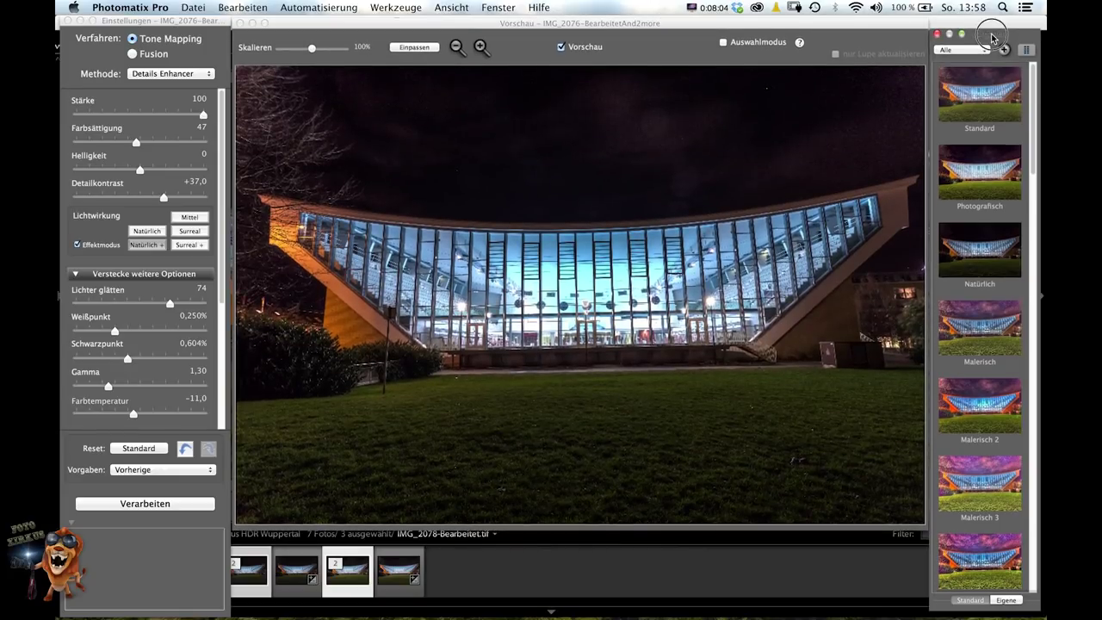
{"action": "left_click_drag", "start_coordinate": [992, 45], "coordinate": [984, 26]}
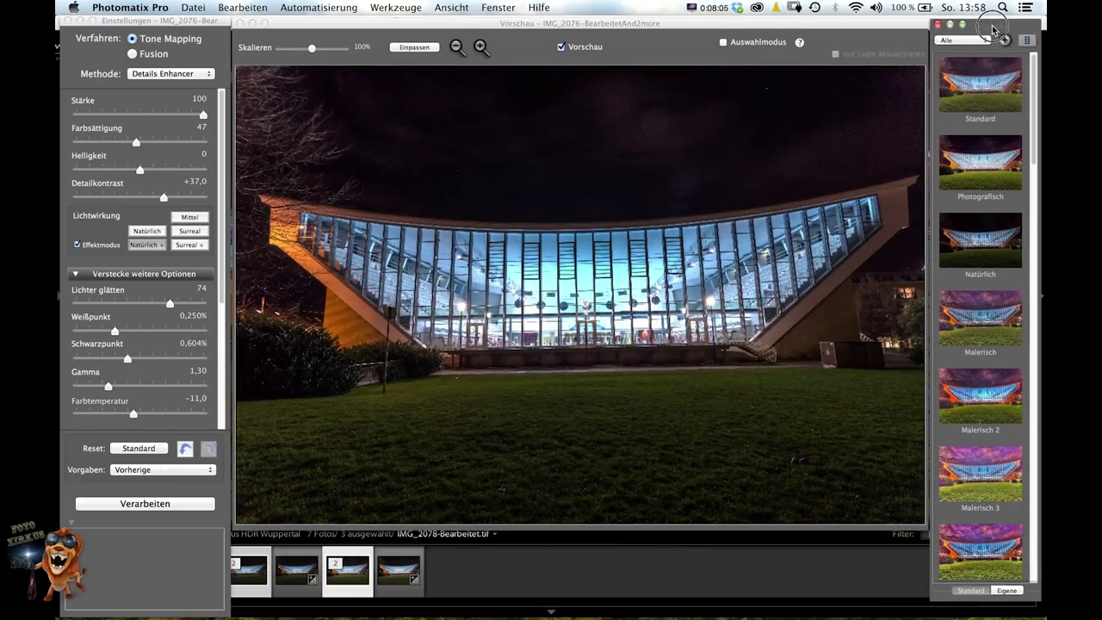
{"action": "left_click", "coordinate": [865, 31]}
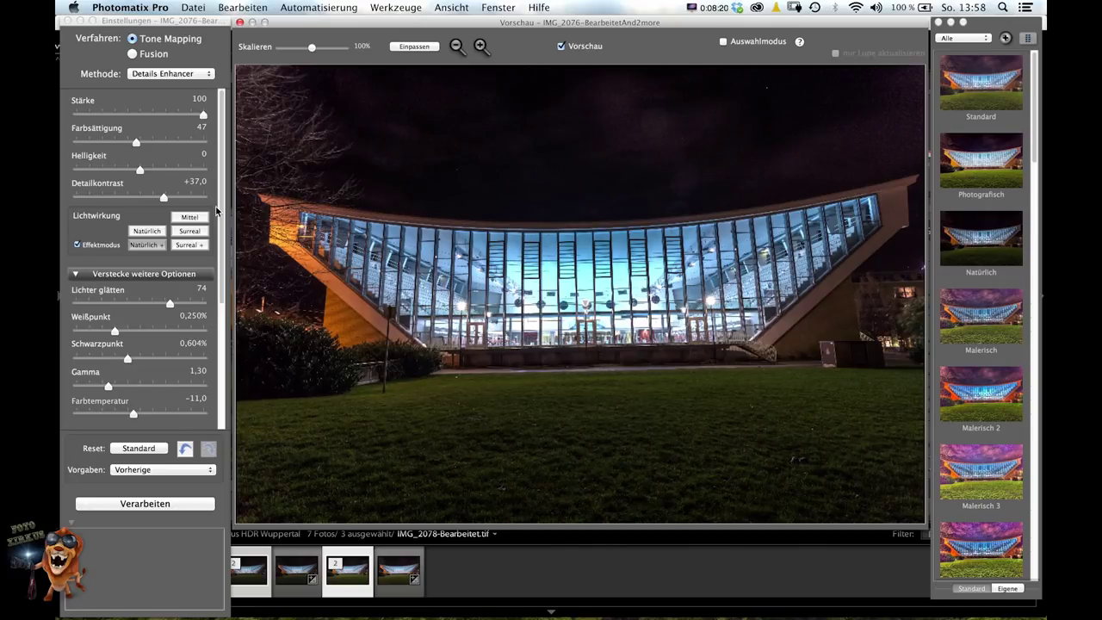
{"action": "mouse_move", "coordinate": [136, 143]}
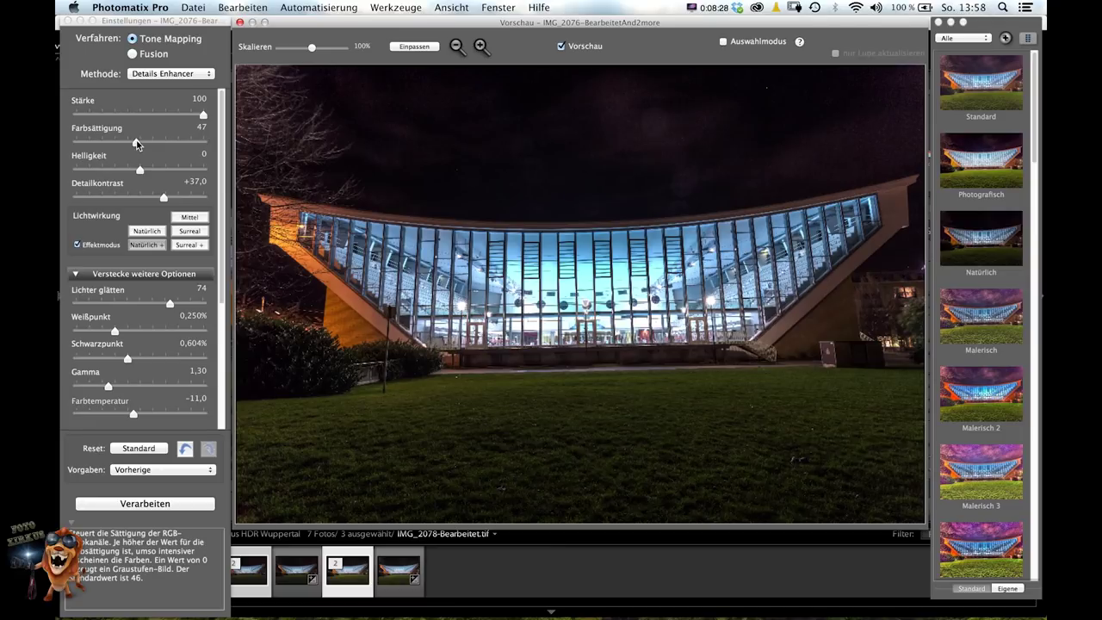
{"action": "left_click", "coordinate": [135, 144]}
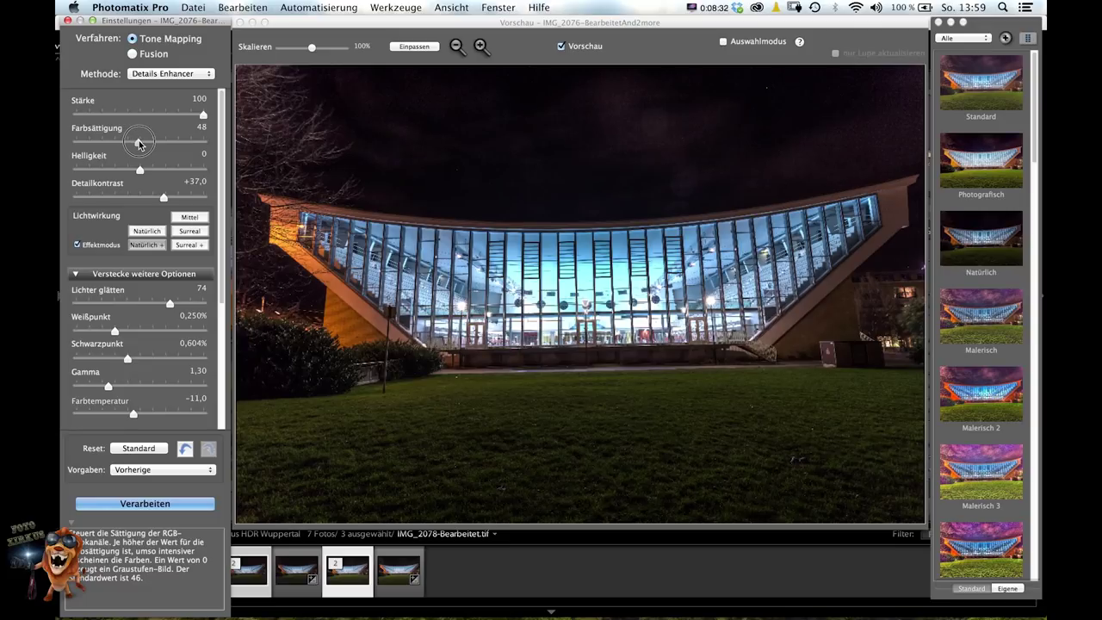
{"action": "mouse_move", "coordinate": [136, 143]}
{"action": "left_mouse_down"}
{"action": "mouse_move", "coordinate": [158, 146]}
{"action": "mouse_move", "coordinate": [148, 145]}
{"action": "left_mouse_up"}
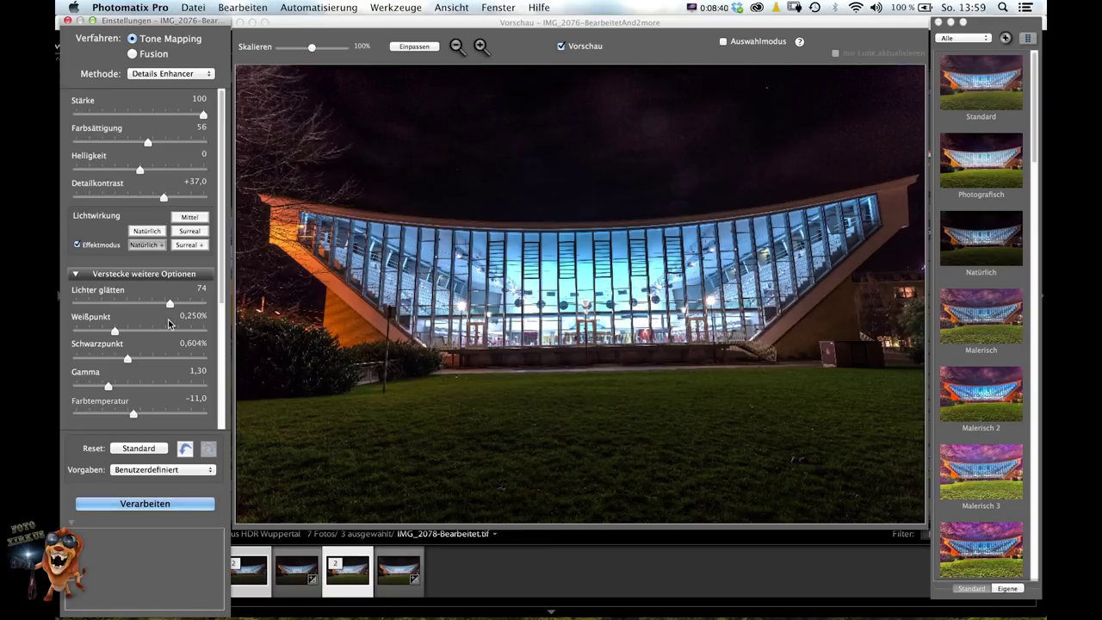
Step: Raise the white point to 1,986%, raise the black point, and lower gamma from 1,30 to 1,15
{"action": "left_click_drag", "start_coordinate": [116, 332], "coordinate": [155, 334]}
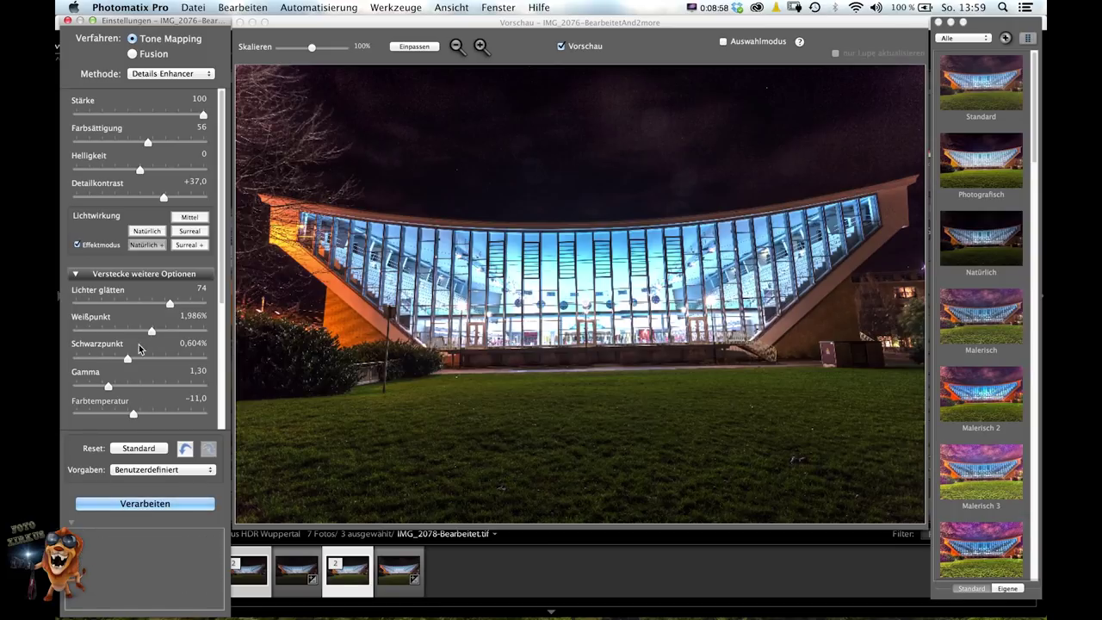
{"action": "mouse_move", "coordinate": [128, 359]}
{"action": "left_mouse_down"}
{"action": "mouse_move", "coordinate": [150, 362]}
{"action": "mouse_move", "coordinate": [126, 360]}
{"action": "left_mouse_up"}
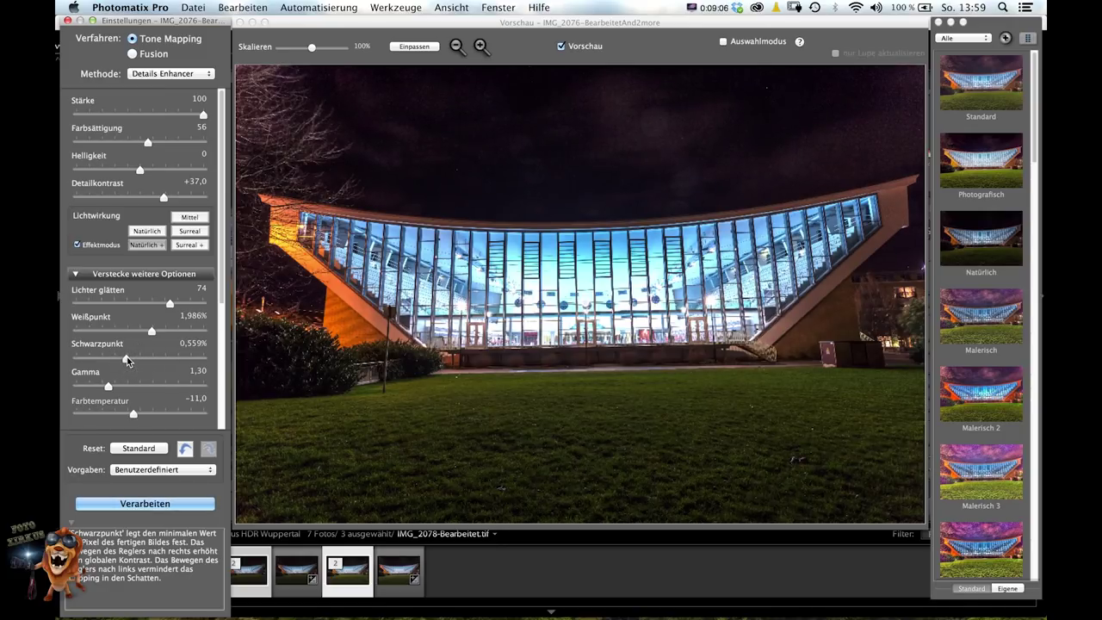
{"action": "mouse_move", "coordinate": [126, 360]}
{"action": "left_mouse_down"}
{"action": "mouse_move", "coordinate": [75, 361]}
{"action": "mouse_move", "coordinate": [182, 362]}
{"action": "mouse_move", "coordinate": [161, 358]}
{"action": "left_mouse_up"}
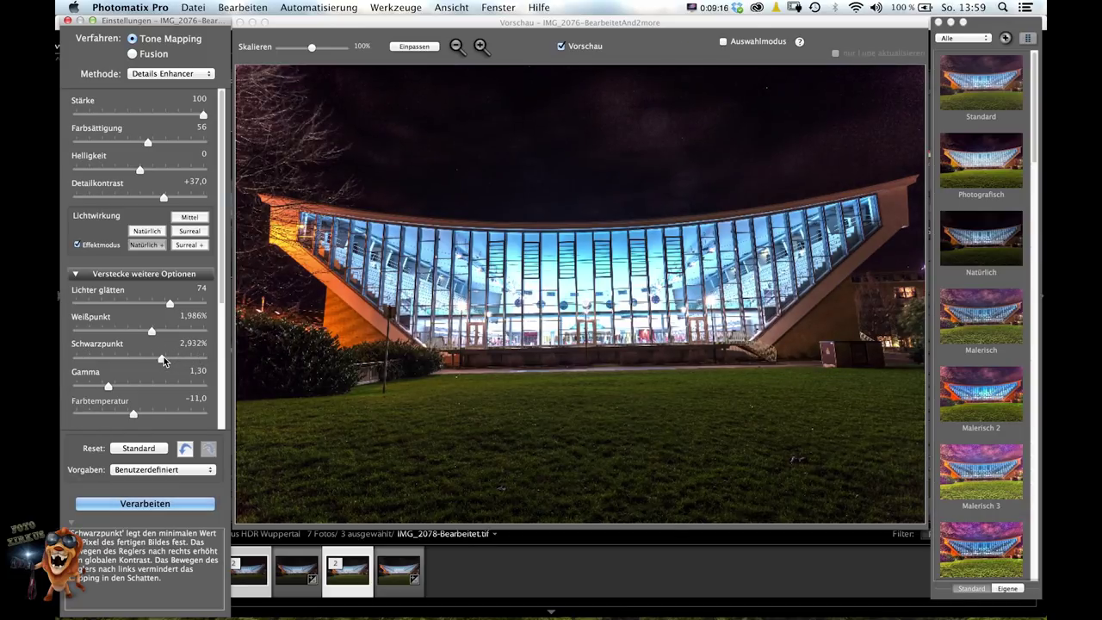
{"action": "left_click_drag", "start_coordinate": [108, 386], "coordinate": [118, 388]}
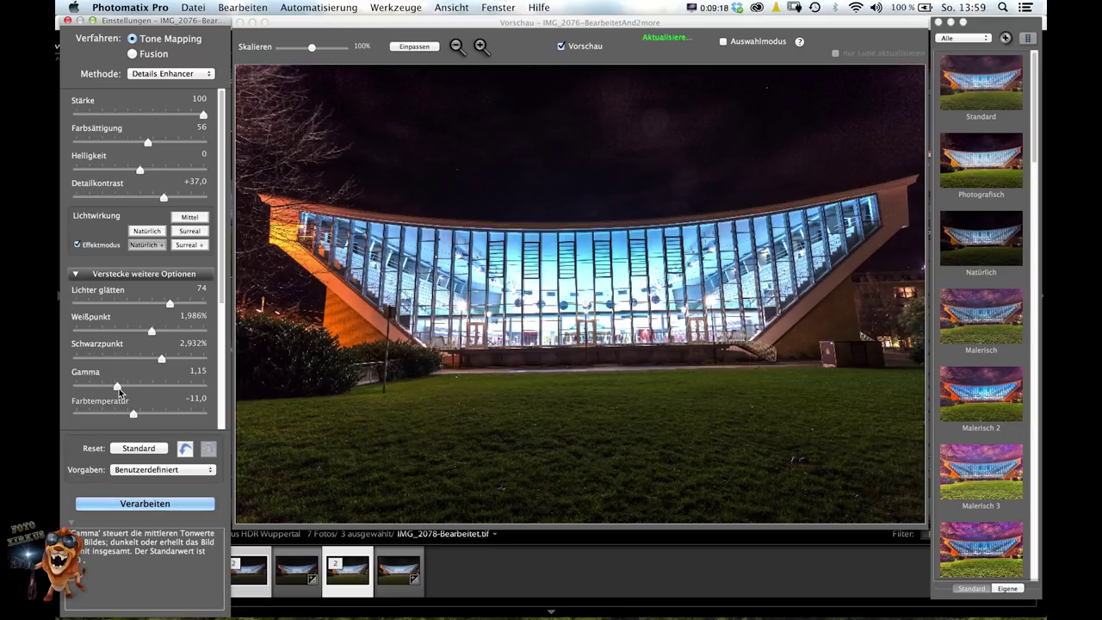
Step: Set brightness to +58,0, saturation to 45, highlight smoothing to 61, then process the image
{"action": "left_click_drag", "start_coordinate": [141, 171], "coordinate": [176, 171]}
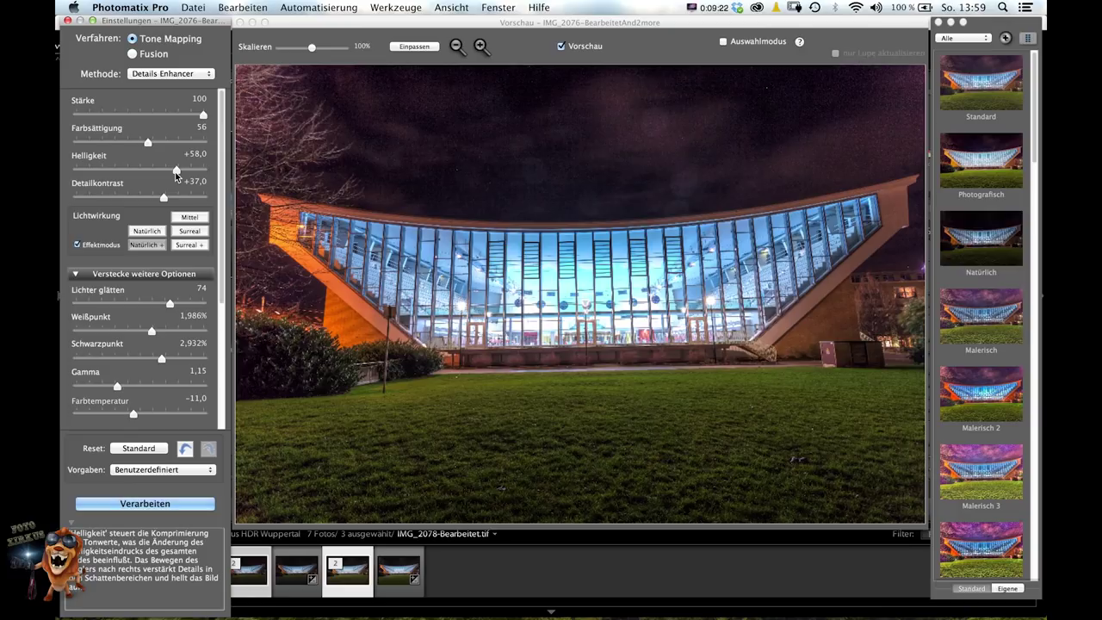
{"action": "left_click_drag", "start_coordinate": [148, 140], "coordinate": [134, 145]}
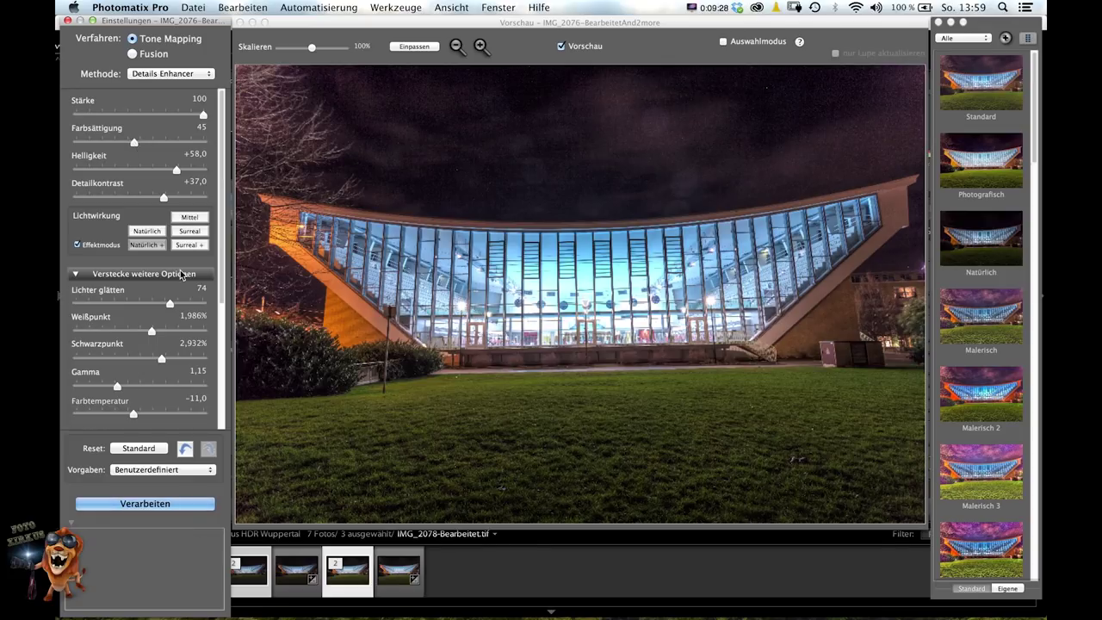
{"action": "left_click_drag", "start_coordinate": [178, 301], "coordinate": [153, 306]}
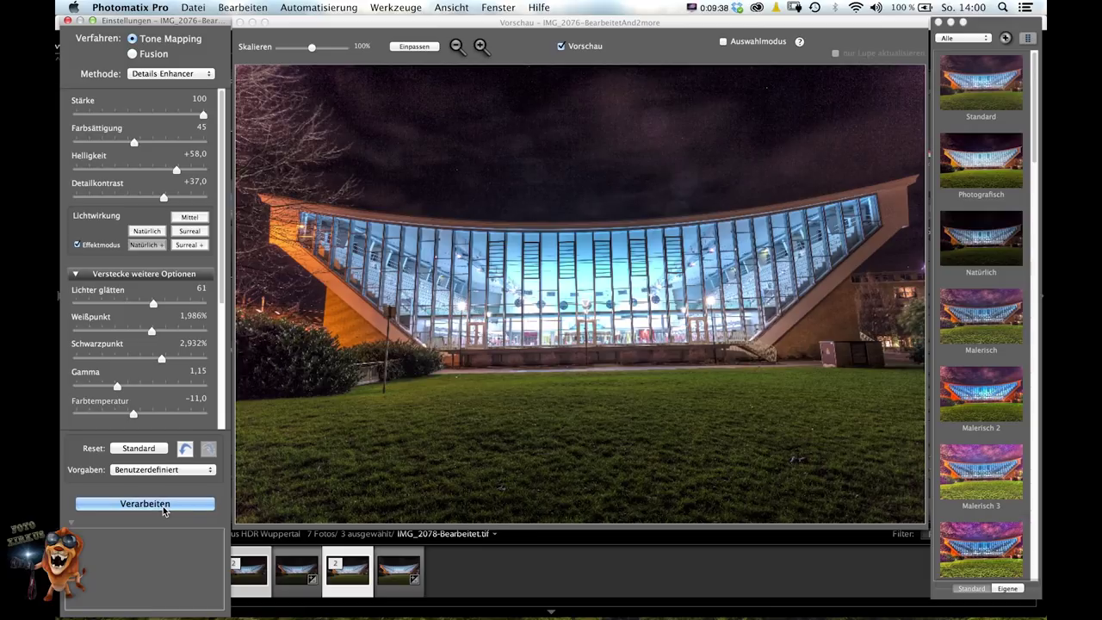
{"action": "left_click", "coordinate": [163, 506]}
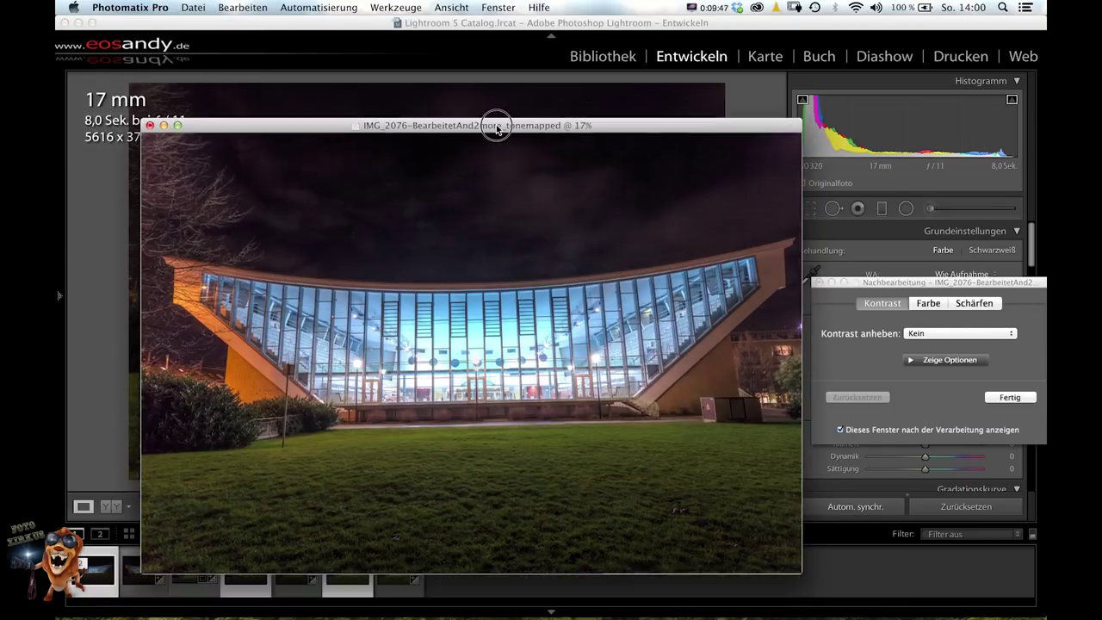
{"action": "left_click_drag", "start_coordinate": [496, 176], "coordinate": [498, 58]}
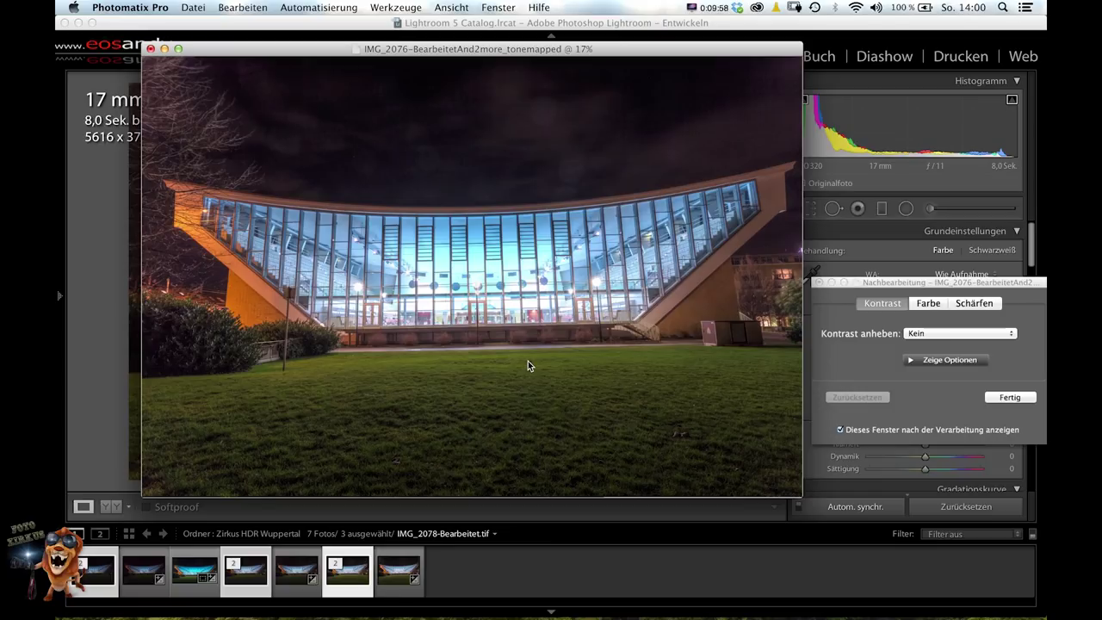
{"action": "left_click_drag", "start_coordinate": [634, 52], "coordinate": [611, 57]}
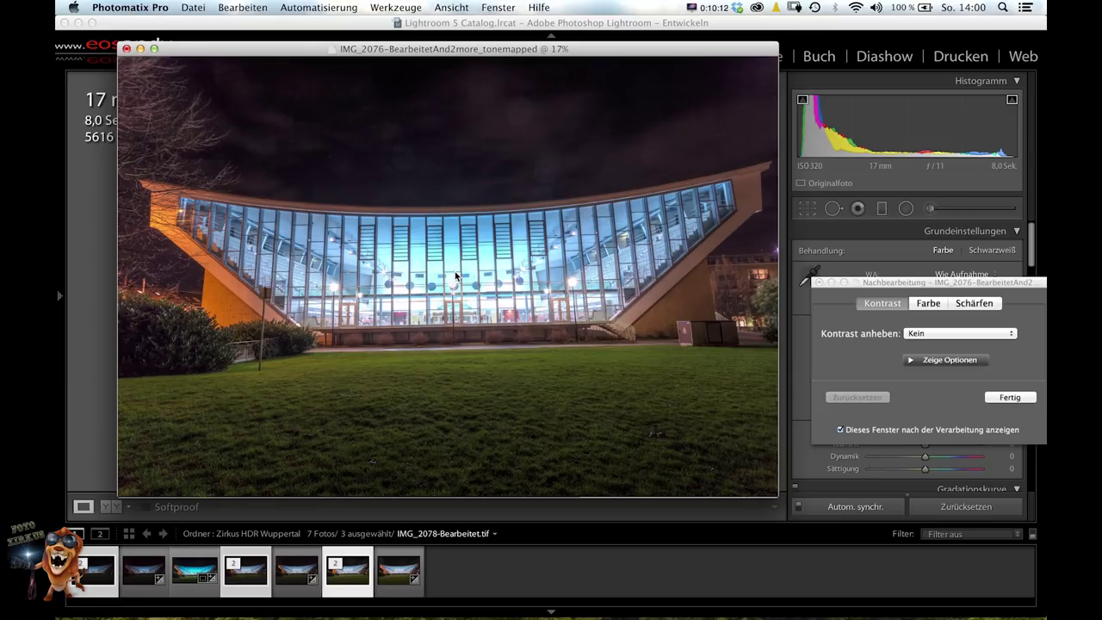
{"action": "left_click_drag", "start_coordinate": [488, 54], "coordinate": [466, 54]}
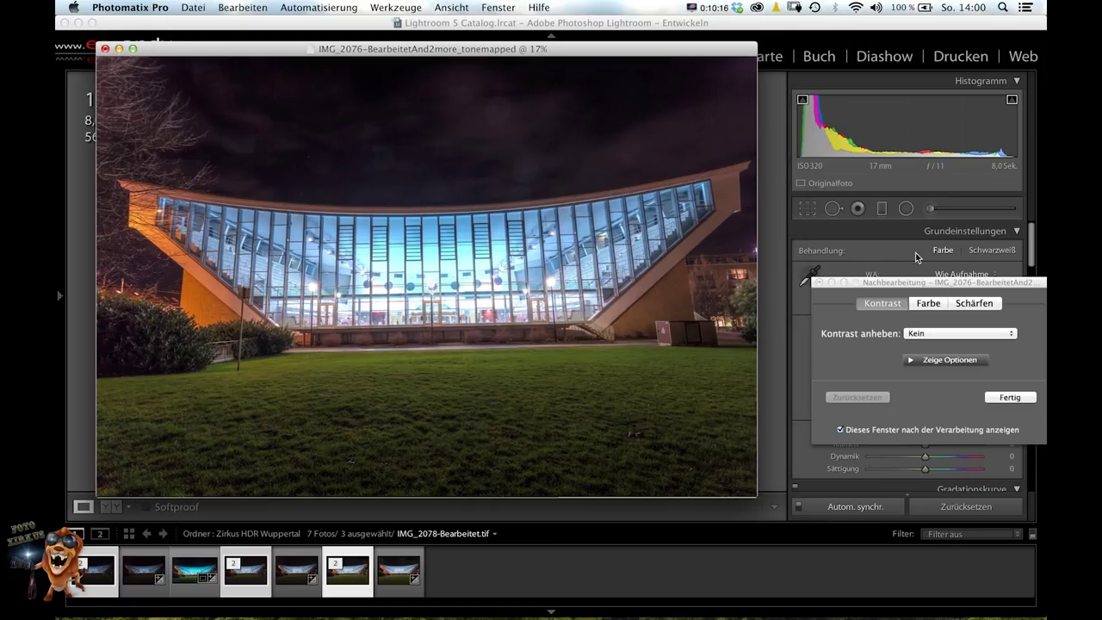
{"action": "left_click_drag", "start_coordinate": [919, 283], "coordinate": [880, 158]}
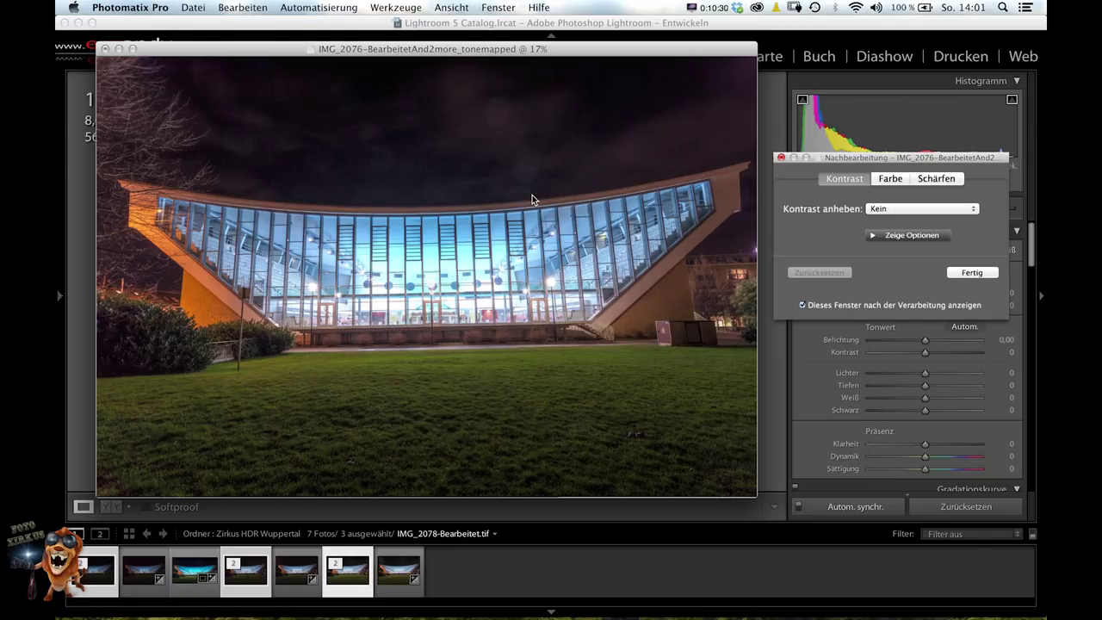
{"action": "left_click_drag", "start_coordinate": [416, 50], "coordinate": [412, 45]}
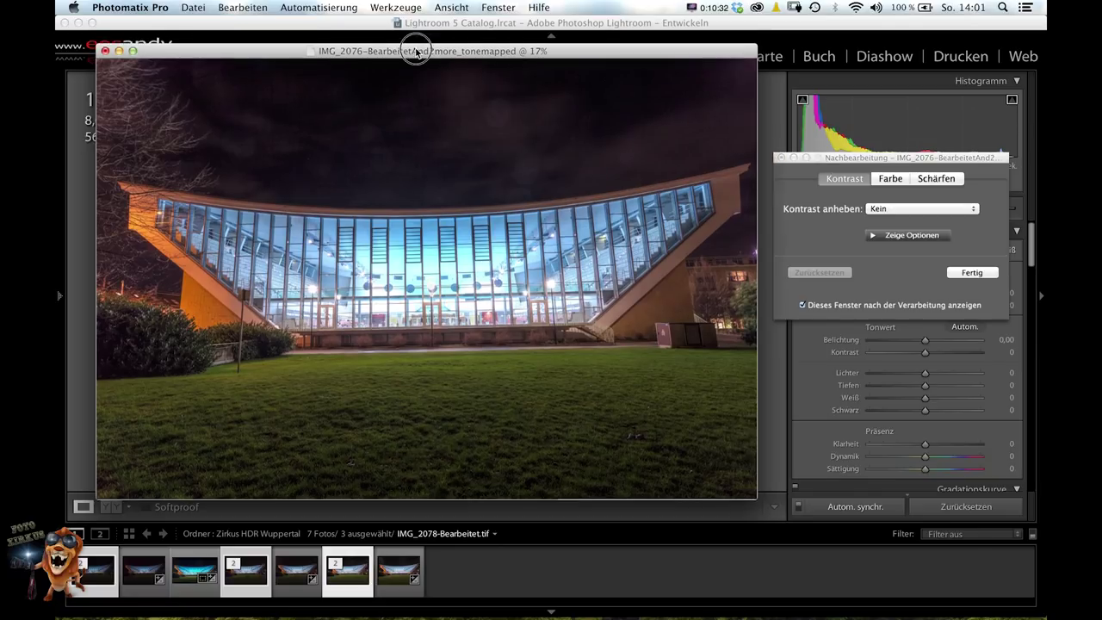